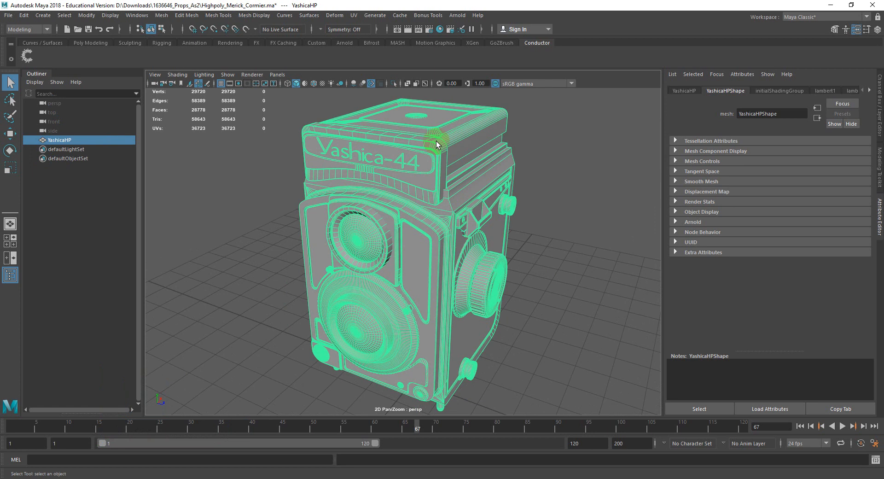
- In face mode, select the large flat face surrounding the round button on the camera's top lid
alt+drag(449, 228, 410, 270)
alt+scroll(435, 230, down, 5)
alt+middle_drag(410, 270, 421, 203)
click(421, 203)
right_drag(431, 193, 429, 215)
click(435, 199)
alt+scroll(449, 203, up, 3)
alt+middle_drag(463, 206, 453, 235)
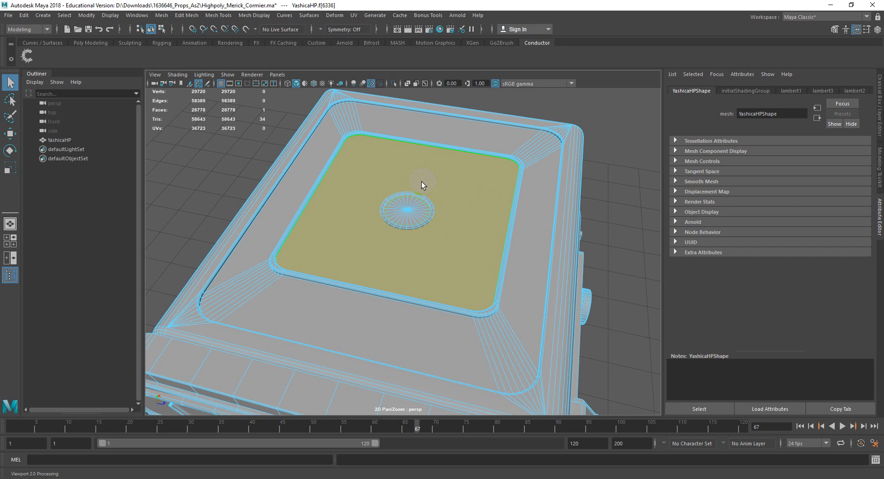
- Examine from several angles how the selected top face meets the round button and the lid's inner rim
alt+drag(421, 181, 438, 186)
alt+scroll(468, 190, down, 3)
alt+middle_drag(468, 190, 431, 169)
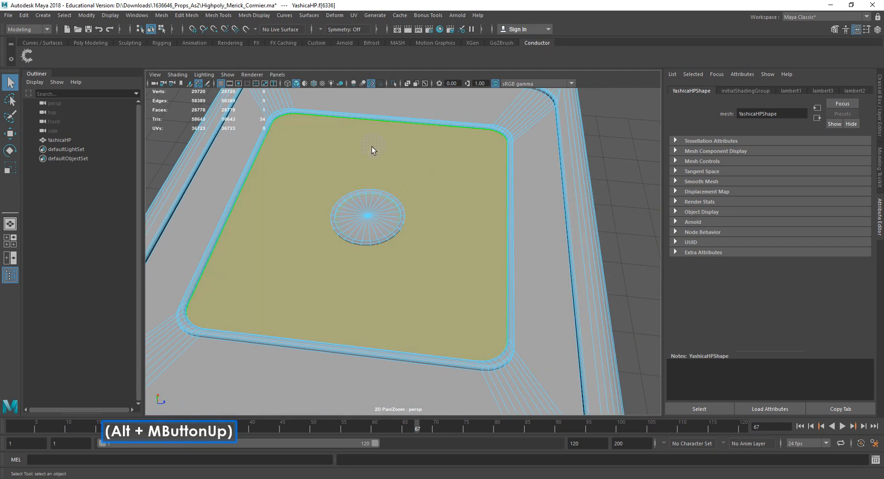
scroll(398, 198, down, 3)
alt+drag(398, 197, 394, 198)
alt+middle_drag(395, 197, 382, 197)
alt+drag(383, 198, 424, 197)
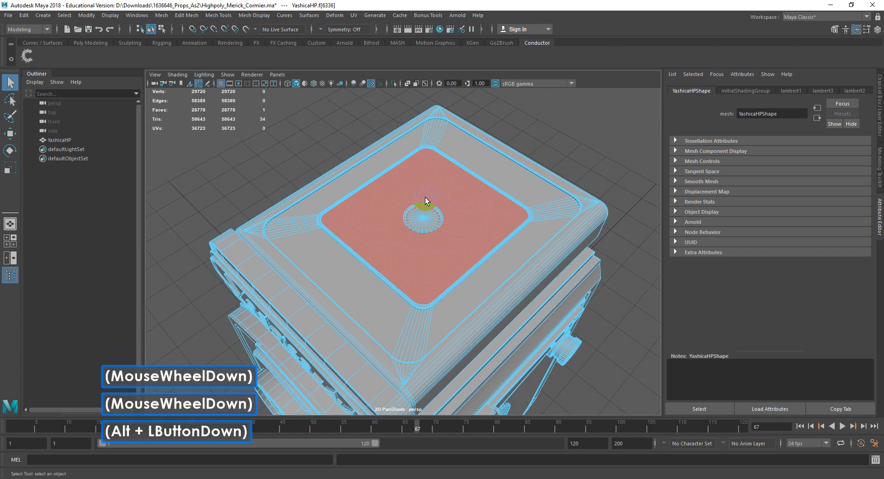
scroll(441, 195, up, 3)
- Select the large front plate face that surrounds the lenses and side panels
alt+drag(453, 228, 409, 202)
alt+middle_drag(409, 202, 503, 215)
alt+drag(427, 216, 458, 217)
alt+middle_drag(458, 217, 480, 213)
click(497, 192)
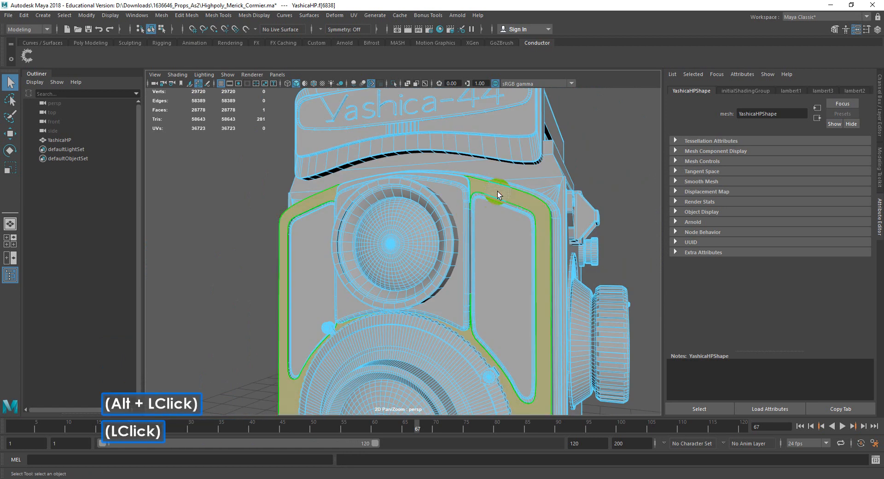
- Examine the selected front plate face around the lower lens, the bottom cutouts and the corner knobs
alt+middle_drag(535, 281, 477, 168)
alt+scroll(468, 272, down, 3)
alt+middle_drag(468, 272, 445, 218)
alt+scroll(436, 260, up, 2)
alt+middle_drag(437, 270, 428, 251)
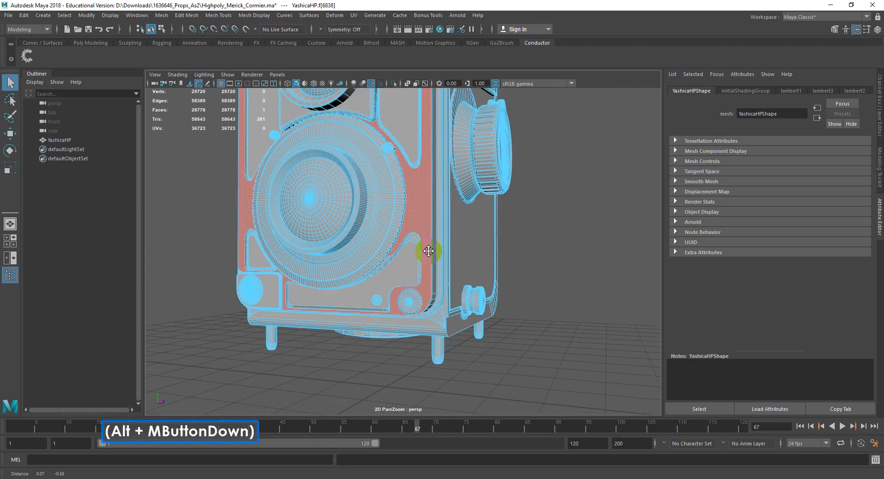
mouse_move(429, 251)
alt+mouse_down()
mouse_move(413, 237)
mouse_move(434, 254)
alt+mouse_up()
alt+scroll(413, 236, up, 3)
alt+scroll(414, 240, down, 1)
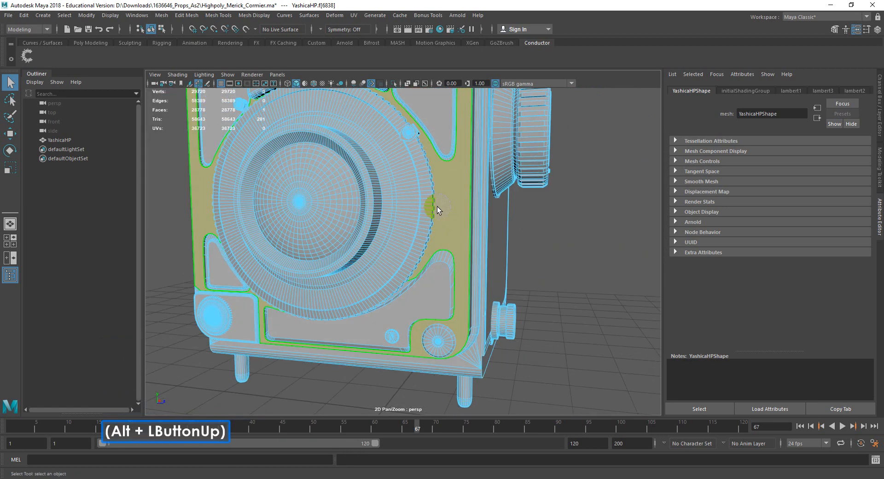
- Grow the front plate face selection once and isolate the selected faces in the viewport
key(shift+period)
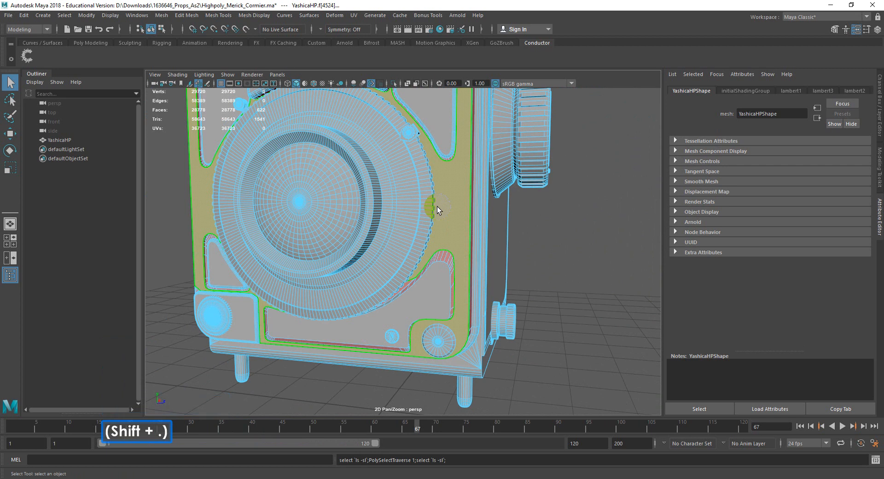
key(ctrl+i)
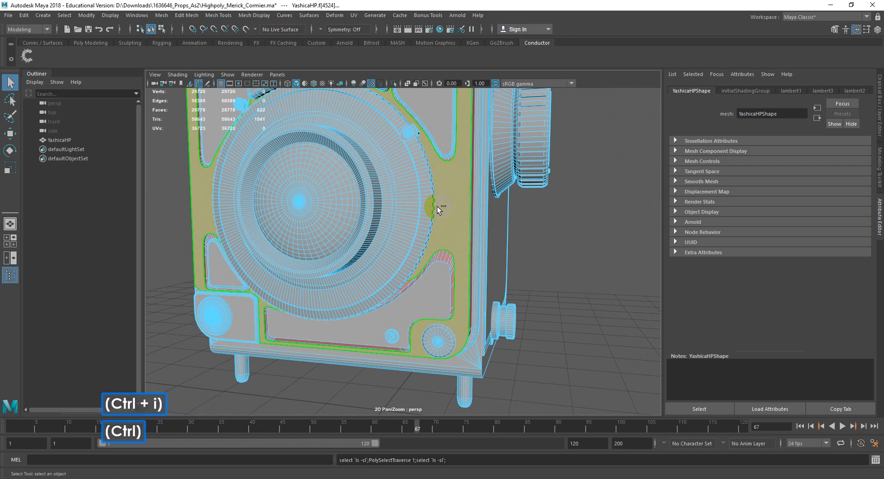
key(ctrl+1)
- Select the isolated front plate's single large face and examine its outline and cutouts
alt+drag(438, 208, 602, 281)
click(559, 233)
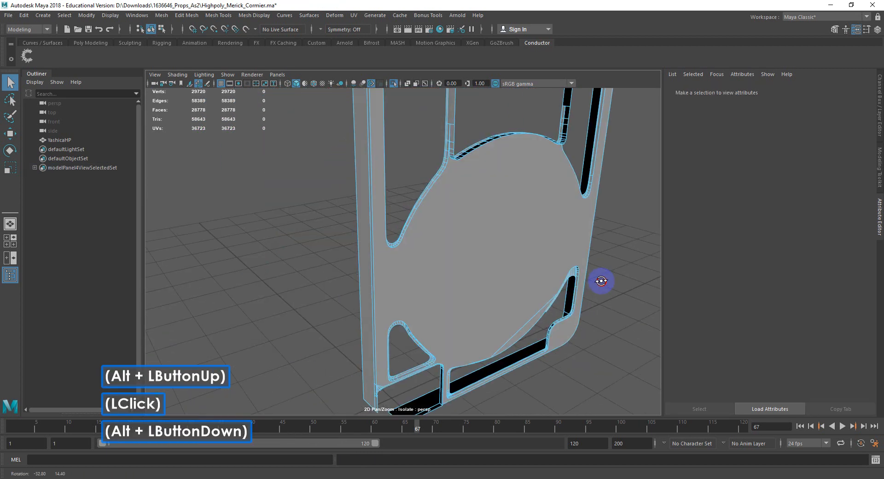
alt+middle_drag(602, 281, 481, 251)
click(482, 251)
alt+drag(482, 251, 395, 238)
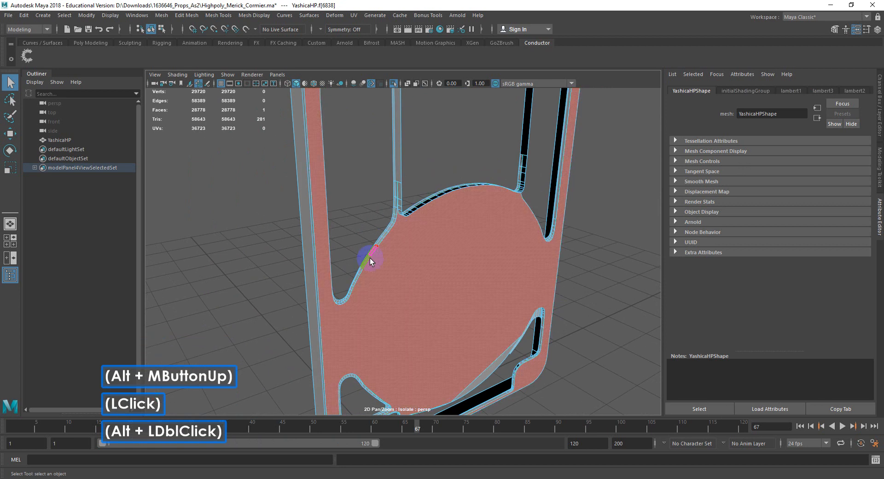
scroll(440, 222, down, 2)
alt+middle_drag(409, 206, 429, 247)
alt+drag(430, 248, 395, 249)
alt+middle_drag(395, 249, 433, 215)
alt+drag(433, 215, 430, 236)
scroll(429, 226, up, 1)
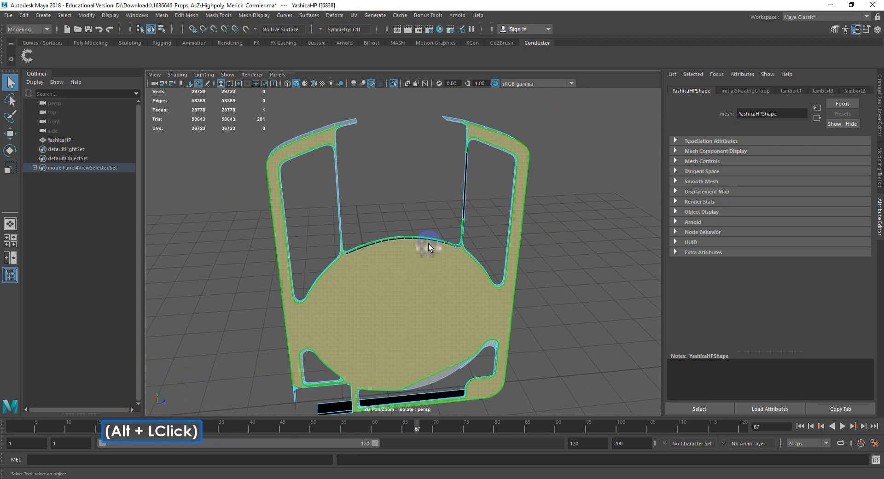
- Turn off isolation, return to object mode and select the whole camera mesh
key(ctrl+1)
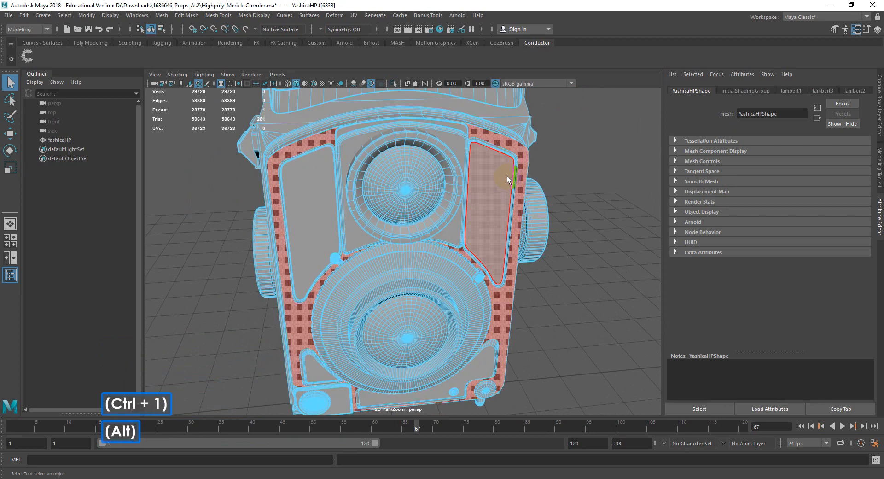
alt+drag(507, 177, 468, 186)
alt+middle_drag(469, 186, 467, 221)
right_drag(469, 214, 498, 192)
click(423, 202)
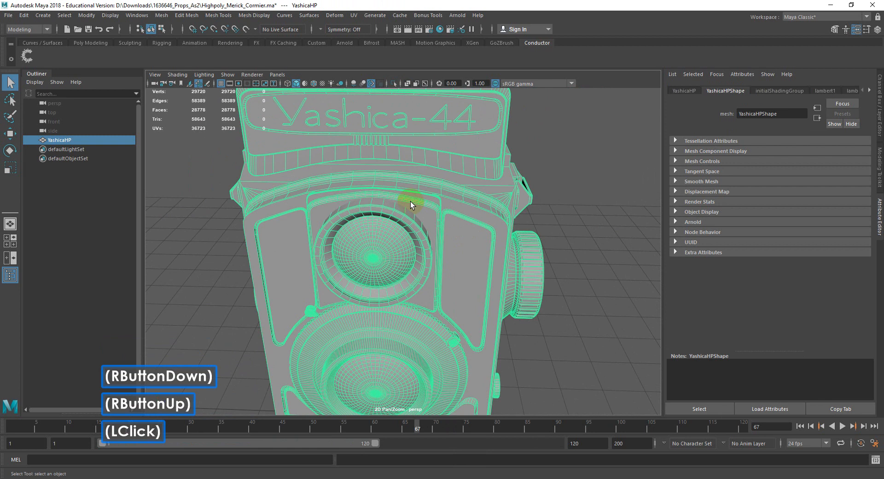
click(462, 203)
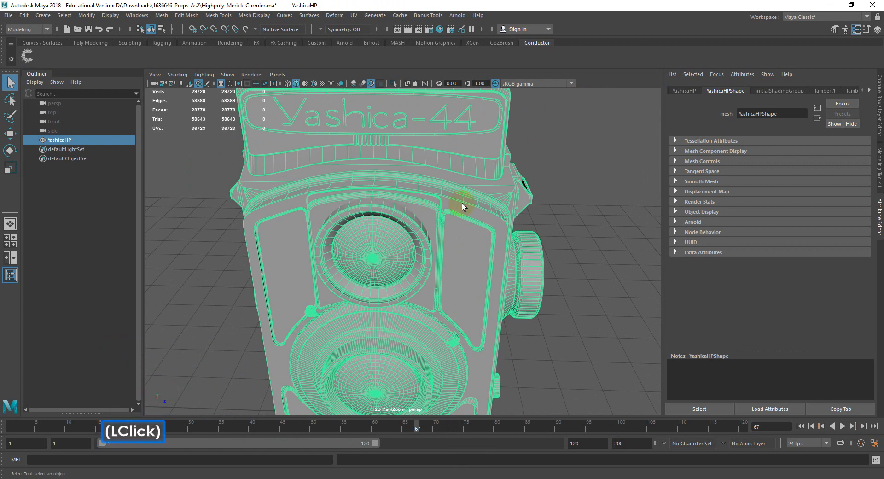
scroll(463, 203, down, 3)
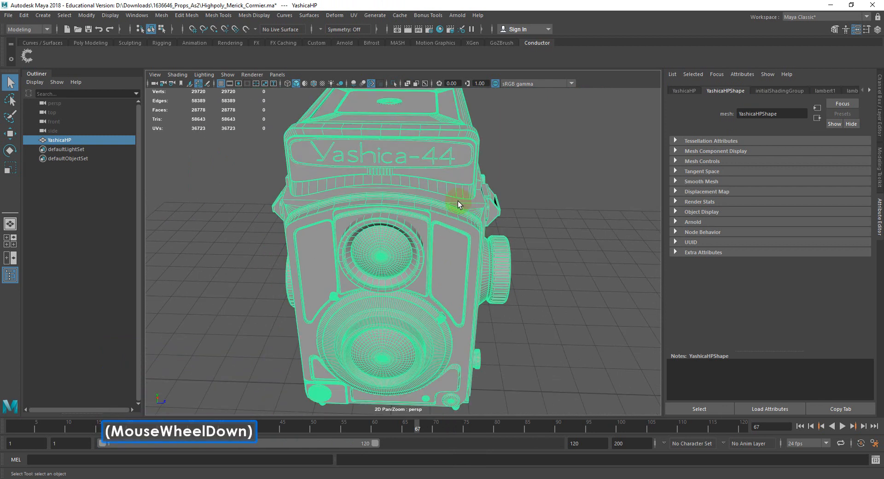
- Switch the camera mesh to face mode and select the large face around the lid's round button
alt+drag(458, 201, 393, 221)
alt+scroll(396, 225, up, 3)
alt+middle_drag(394, 222, 411, 209)
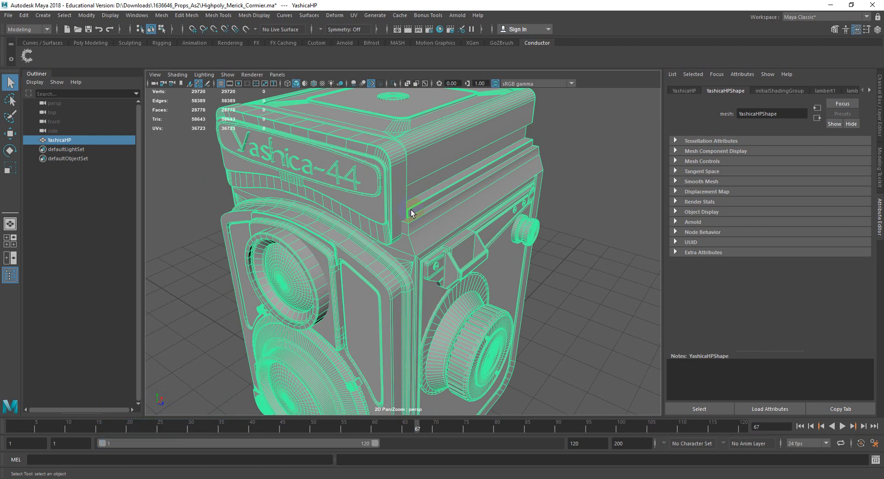
alt+drag(420, 213, 417, 221)
alt+middle_drag(417, 222, 416, 223)
alt+drag(417, 223, 435, 214)
alt+scroll(416, 225, up, 3)
click(491, 194)
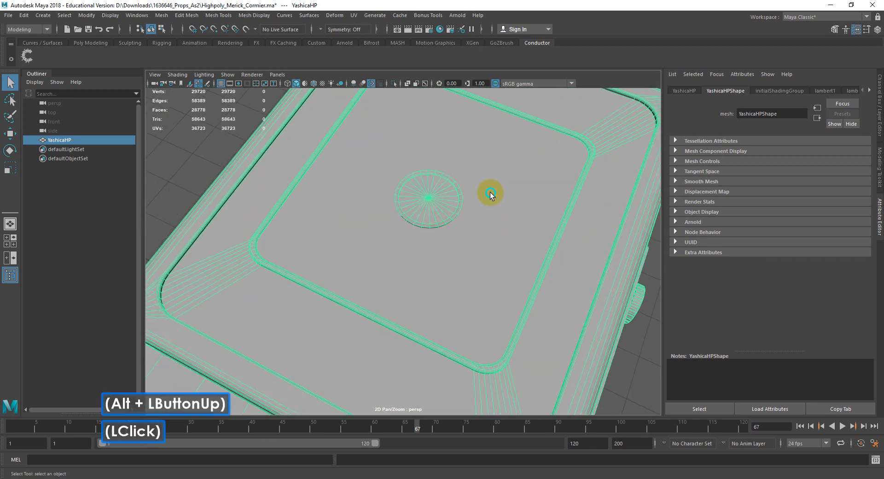
right_drag(491, 193, 493, 205)
click(493, 205)
scroll(492, 206, down, 2)
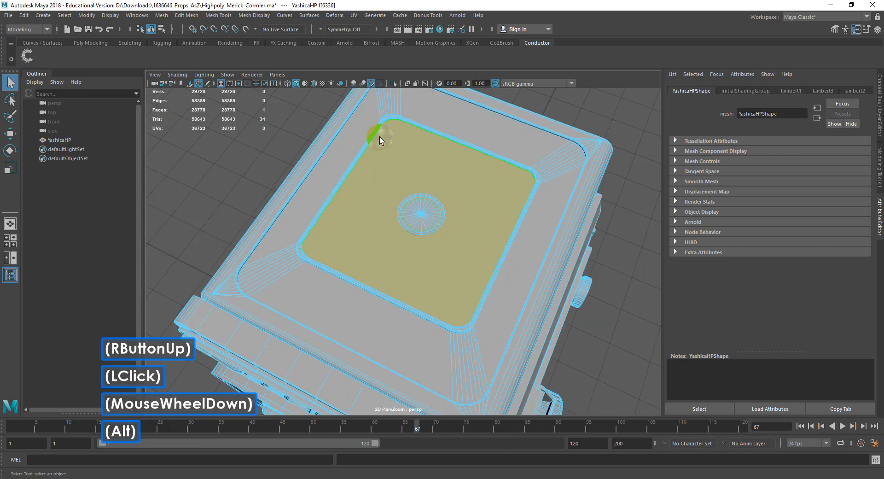
- Extrude the selected lid face with an offset of 0.4 and merge its vertices to the center
alt+drag(449, 162, 442, 198)
alt+middle_drag(442, 198, 419, 212)
shift+right_drag(409, 187, 409, 207)
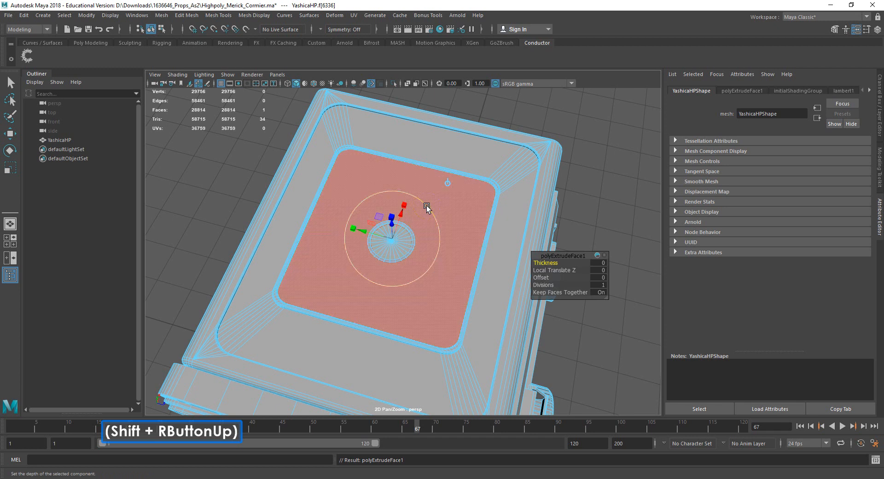
drag(542, 277, 542, 277)
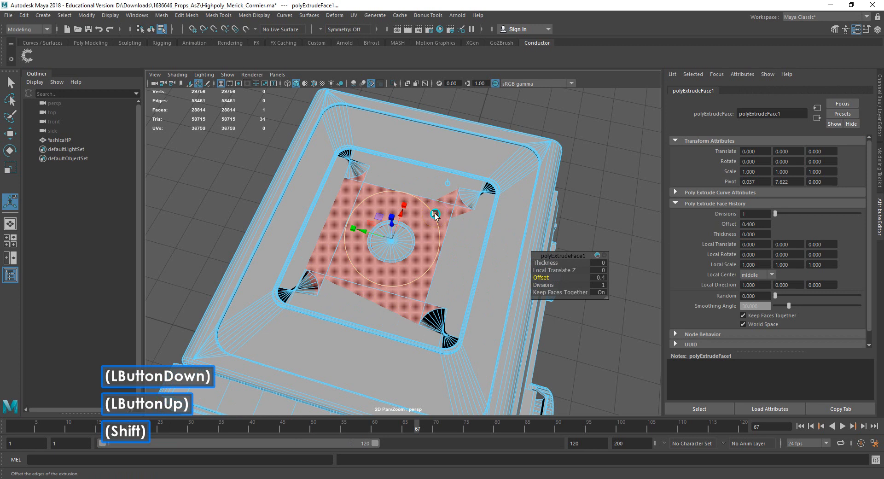
shift+right_drag(436, 214, 438, 189)
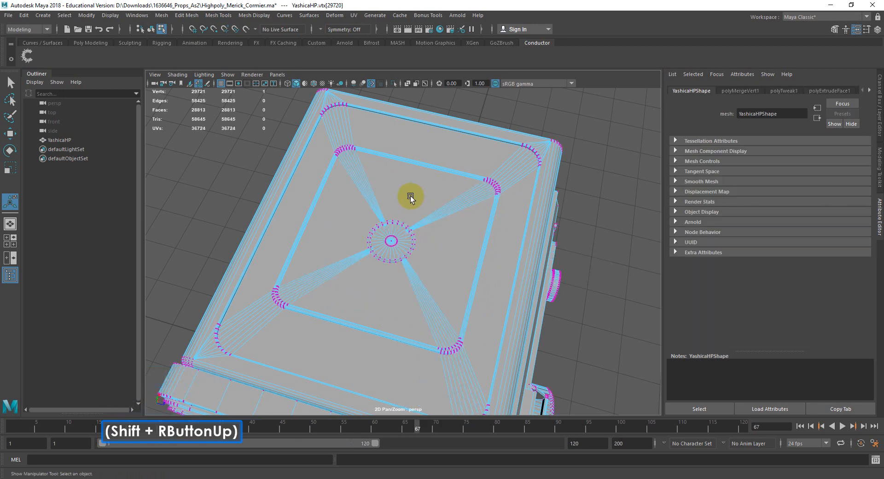
- In edge mode, select the edge loop around the lid's inner panel and inspect the edges running toward the round button
alt+drag(411, 195, 393, 241)
alt+scroll(385, 233, up, 5)
alt+middle_drag(374, 222, 416, 237)
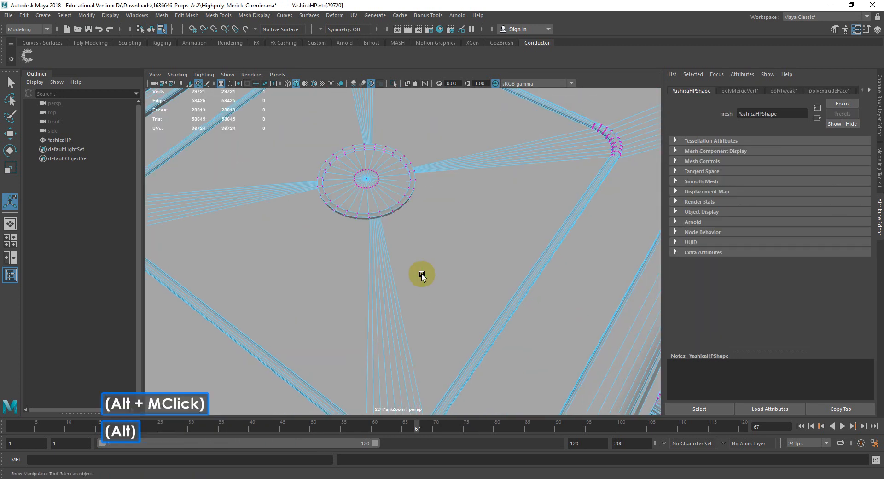
alt+middle_drag(414, 278, 410, 230)
scroll(466, 226, down, 3)
right_drag(444, 187, 437, 152)
click(460, 256)
double_click(459, 255)
alt+drag(460, 255, 468, 254)
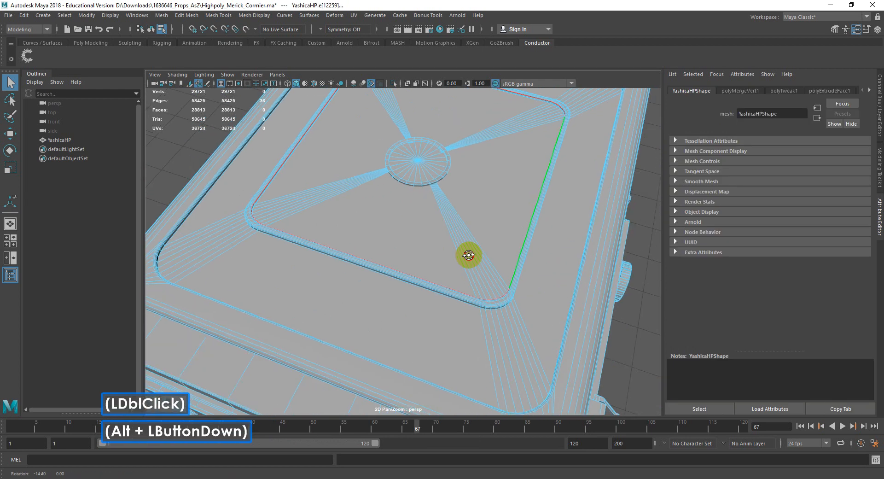
alt+scroll(366, 232, up, 5)
alt+middle_drag(365, 232, 431, 248)
alt+scroll(431, 247, down, 4)
alt+scroll(432, 248, up, 5)
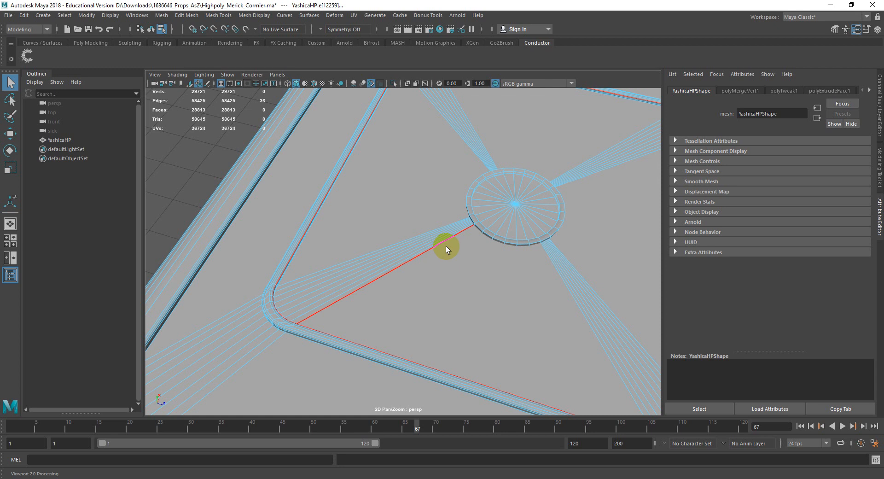
alt+drag(428, 219, 364, 221)
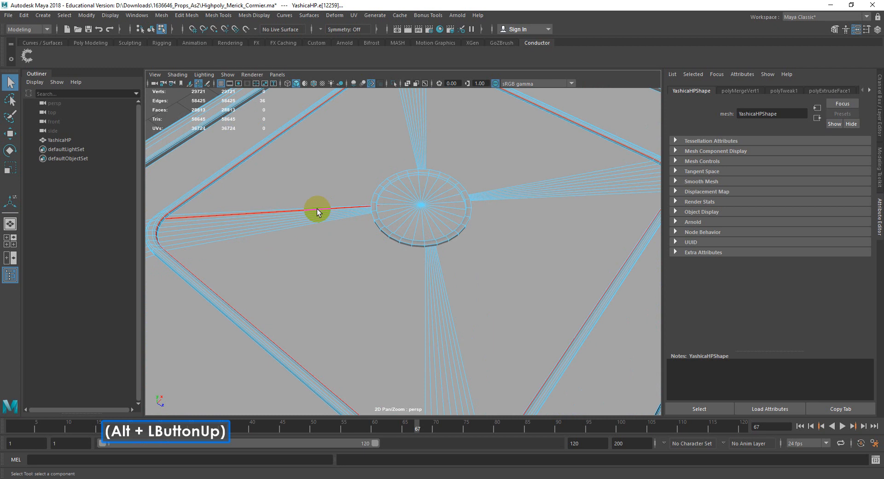
- Return to object mode and select the whole camera mesh
right_drag(317, 209, 342, 197)
scroll(343, 197, down, 2)
alt+drag(342, 197, 373, 231)
alt+scroll(388, 217, down, 3)
alt+middle_drag(372, 231, 393, 217)
click(392, 218)
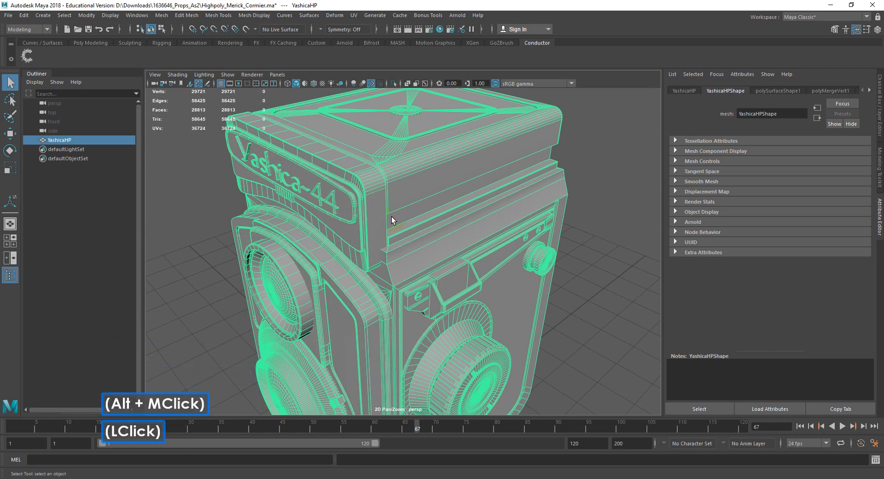
- Triangulate the entire camera mesh and clear the selection
click(161, 15)
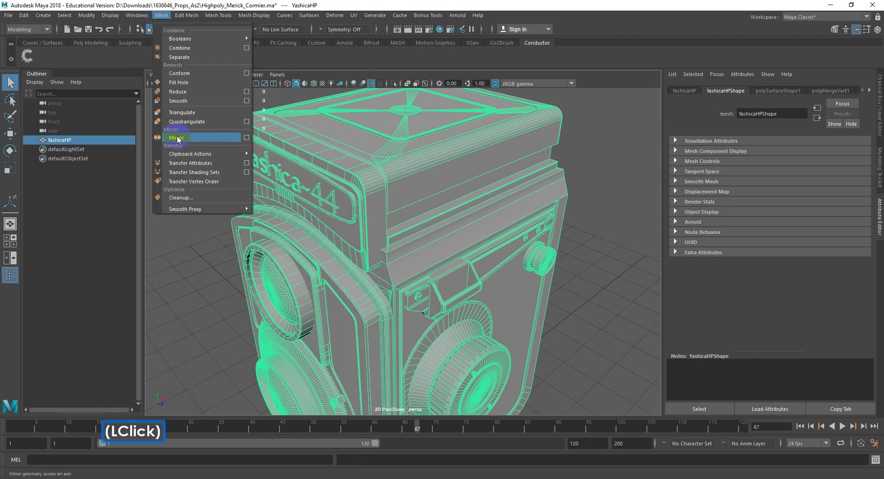
click(171, 114)
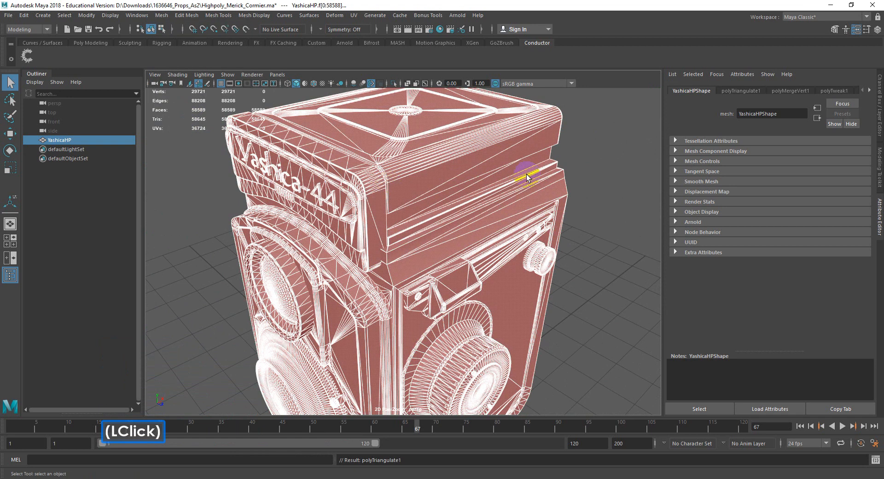
click(603, 174)
- Examine the triangulated camera's side shading and the wireframe around the front lenses and panels
alt+drag(597, 196, 510, 237)
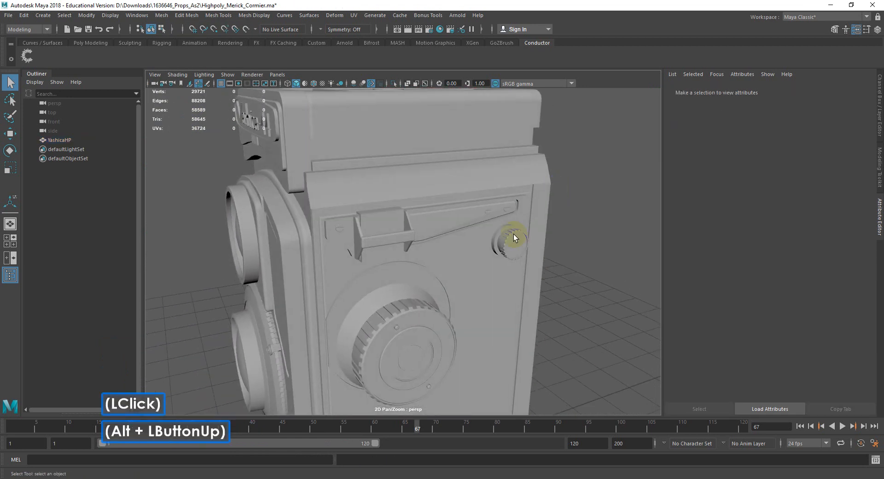
alt+middle_drag(509, 237, 469, 211)
mouse_move(469, 211)
alt+mouse_down()
mouse_move(438, 203)
mouse_move(418, 240)
mouse_move(388, 192)
mouse_move(369, 235)
mouse_move(369, 190)
mouse_move(462, 217)
mouse_move(420, 221)
mouse_move(457, 236)
mouse_move(463, 220)
alt+mouse_up()
click(457, 235)
alt+scroll(420, 213, up, 2)
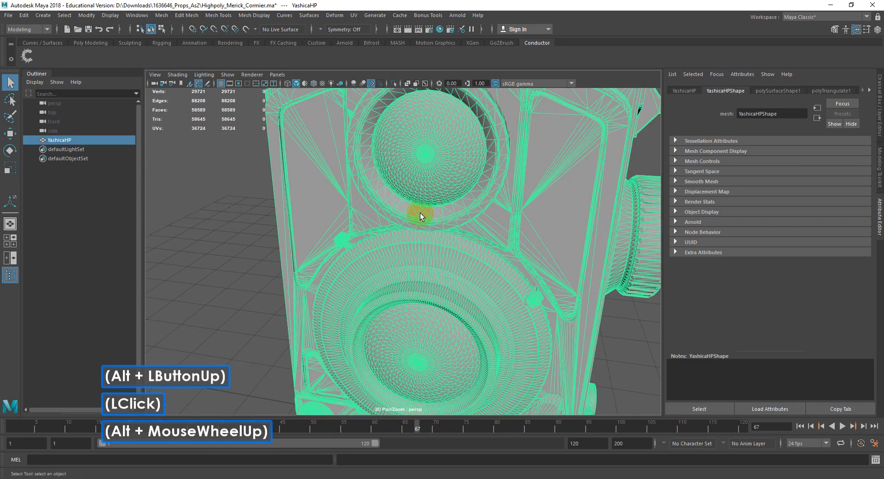
alt+middle_drag(420, 212, 580, 222)
scroll(579, 222, up, 2)
scroll(530, 198, down, 1)
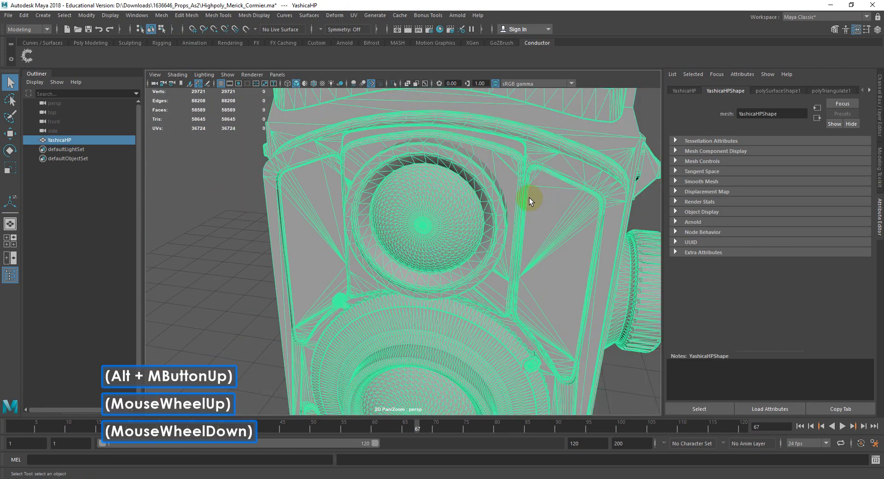
- Undo the triangulation of the camera mesh
key(ctrl+z)
click(568, 246)
key(ctrl+z)
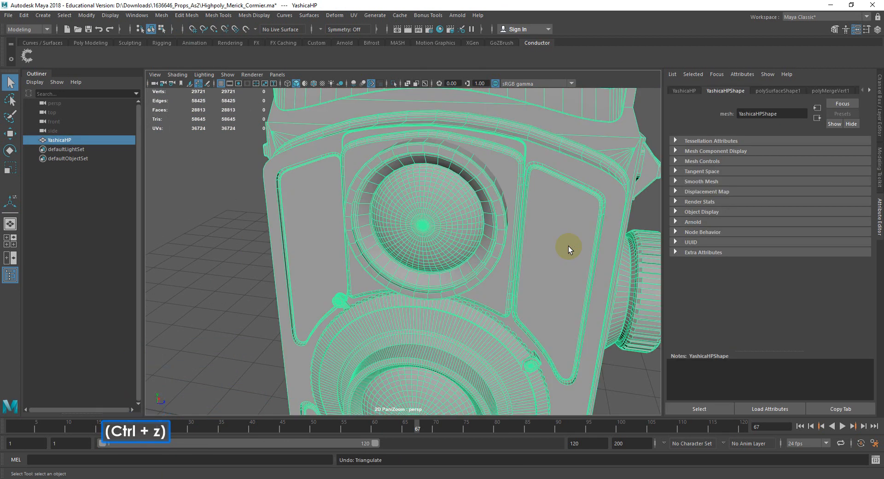
alt+scroll(568, 245, down, 3)
alt+middle_drag(546, 228, 490, 245)
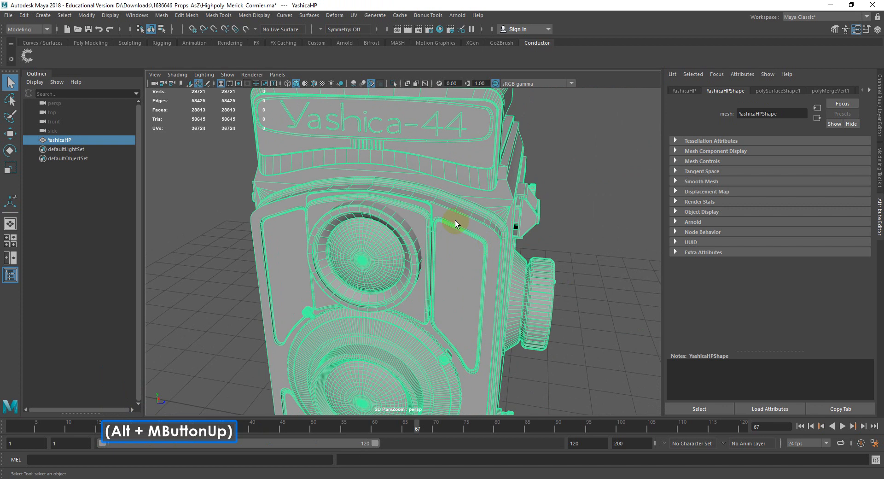
alt+middle_drag(455, 221, 484, 240)
alt+drag(484, 240, 474, 247)
alt+middle_drag(474, 247, 475, 247)
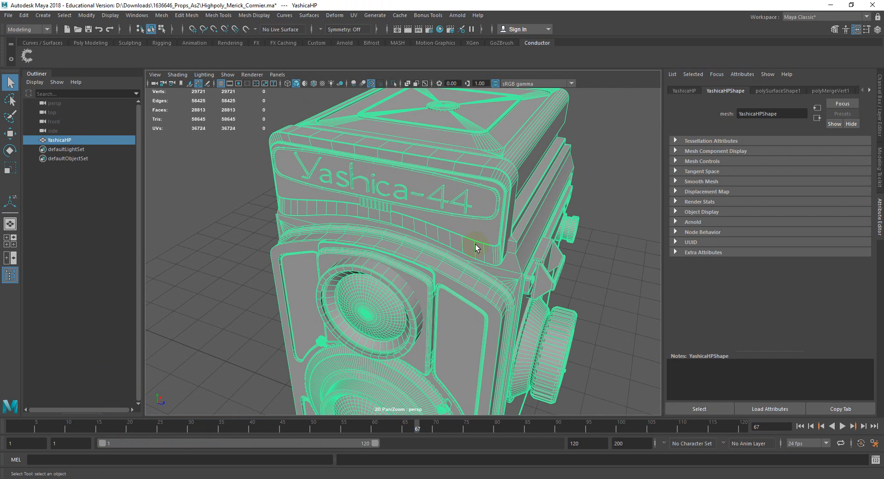
alt+scroll(459, 247, down, 2)
alt+middle_drag(440, 250, 452, 231)
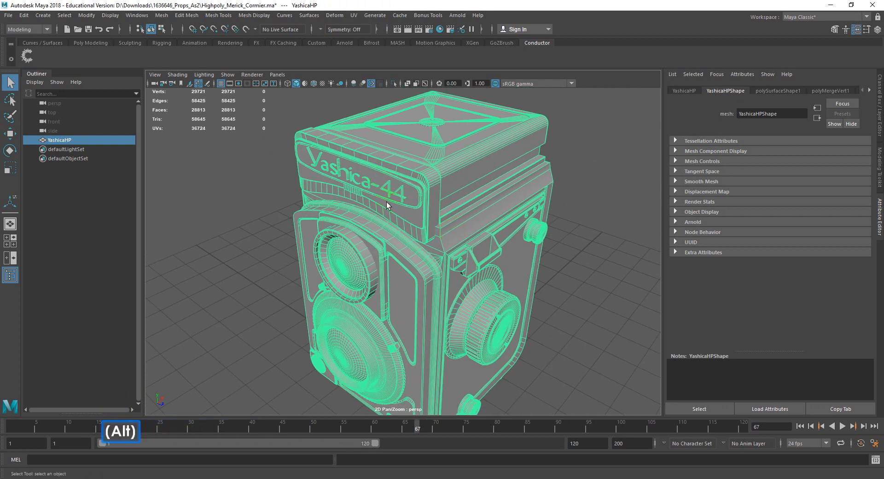
- Extrude the flat n-gon face of the front panel beside the upper lens with an offset of 0.2
alt+drag(386, 202, 425, 231)
alt+scroll(417, 241, up, 5)
scroll(423, 202, down, 2)
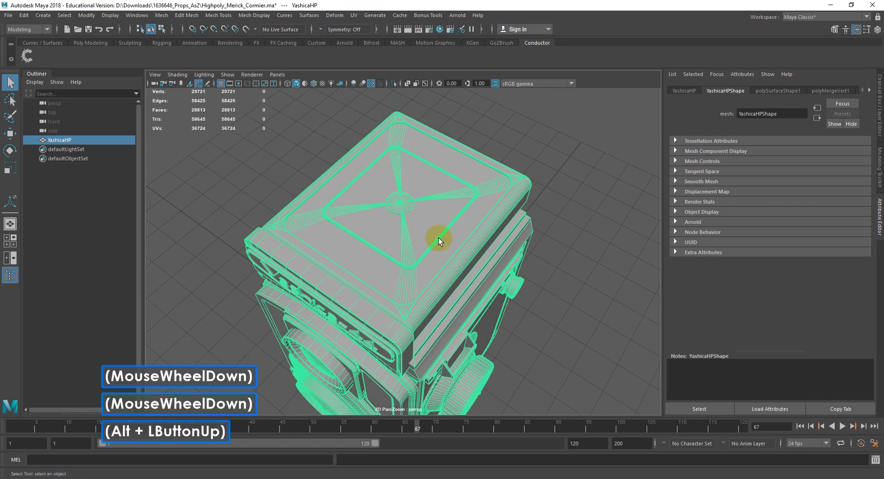
alt+drag(405, 203, 421, 256)
alt+middle_drag(420, 256, 423, 244)
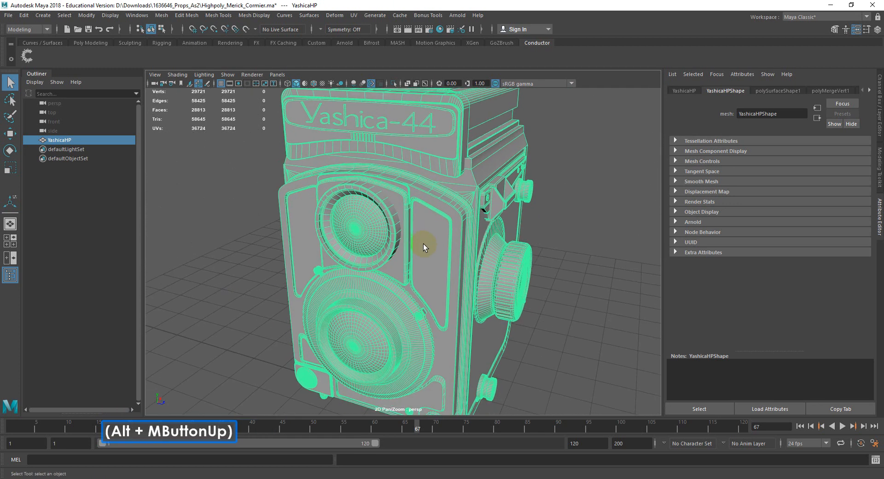
scroll(443, 235, up, 2)
alt+drag(443, 235, 421, 191)
right_drag(421, 191, 424, 217)
click(427, 183)
click(540, 277)
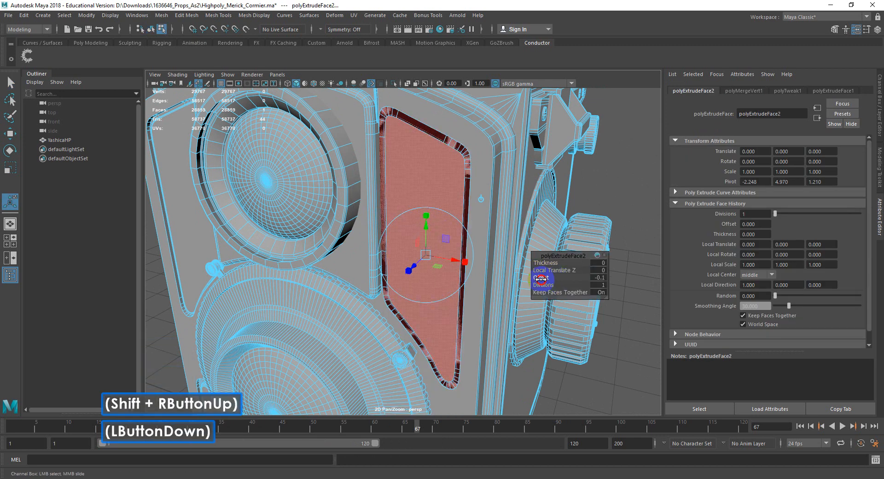
drag(541, 277, 533, 278)
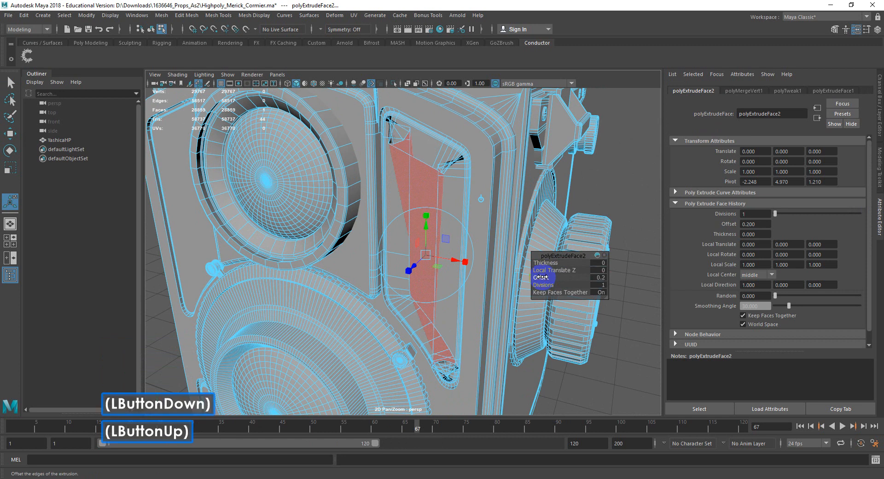
- Merge the extruded panel face to its center and return the camera mesh to object mode
shift+right_drag(422, 181, 423, 152)
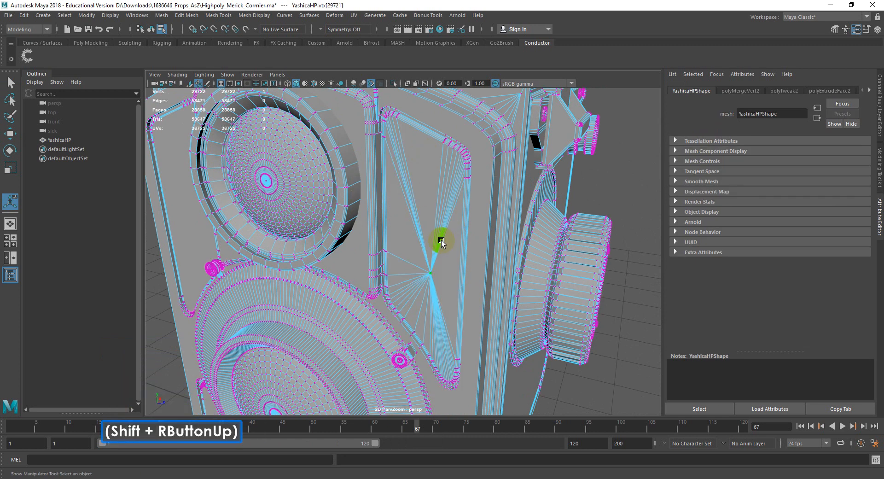
scroll(441, 239, down, 3)
alt+drag(425, 207, 448, 158)
alt+middle_drag(448, 158, 404, 229)
right_drag(413, 197, 438, 180)
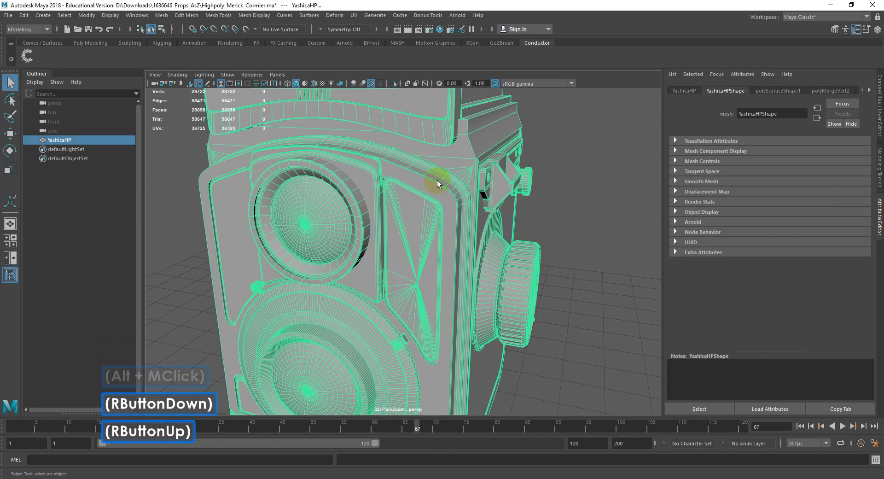
- Examine the wireframe of the camera's side, back and top for remaining large n-gon faces
scroll(440, 192, down, 3)
alt+drag(450, 209, 396, 227)
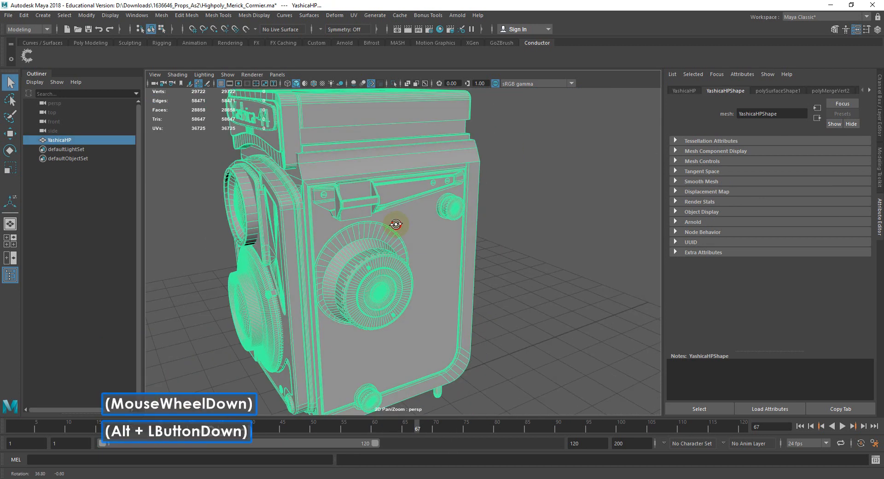
alt+middle_drag(397, 227, 408, 195)
alt+drag(407, 194, 410, 249)
alt+middle_drag(410, 249, 377, 248)
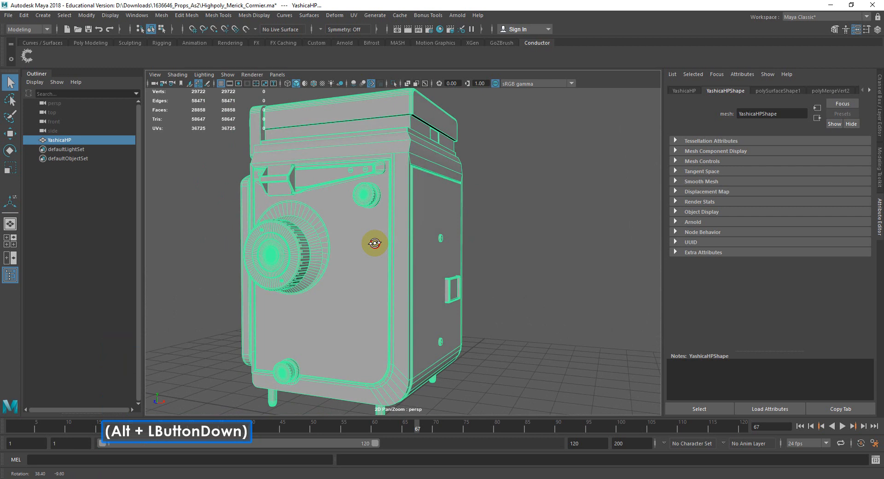
alt+drag(377, 249, 466, 218)
alt+middle_drag(466, 218, 468, 220)
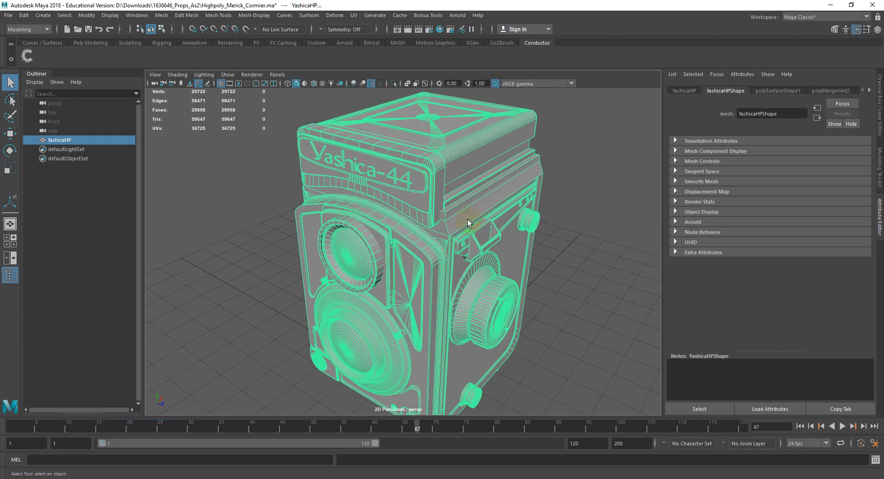
- Launch the custom Select Bad Geometry script and select all n-gons on the camera mesh
click(319, 43)
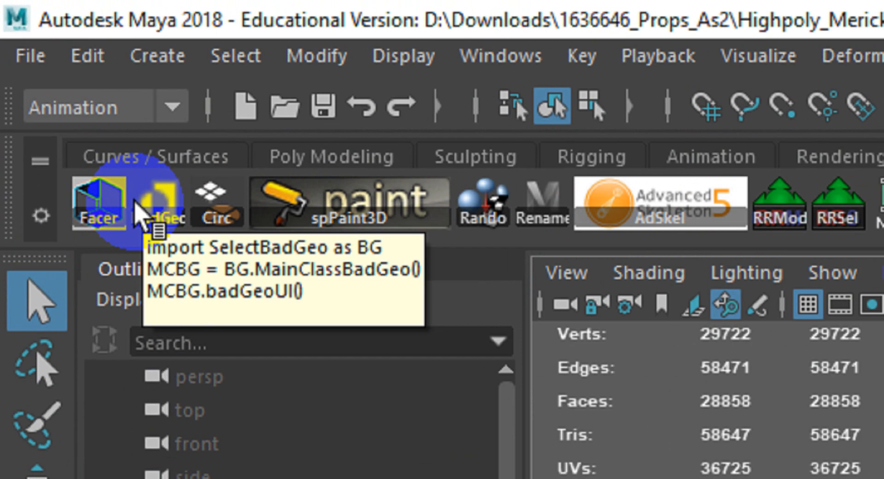
click(43, 57)
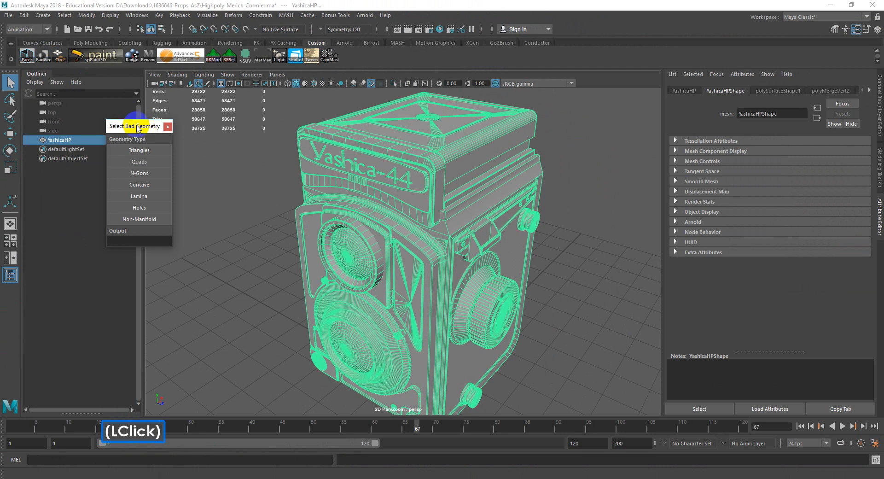
drag(146, 126, 171, 127)
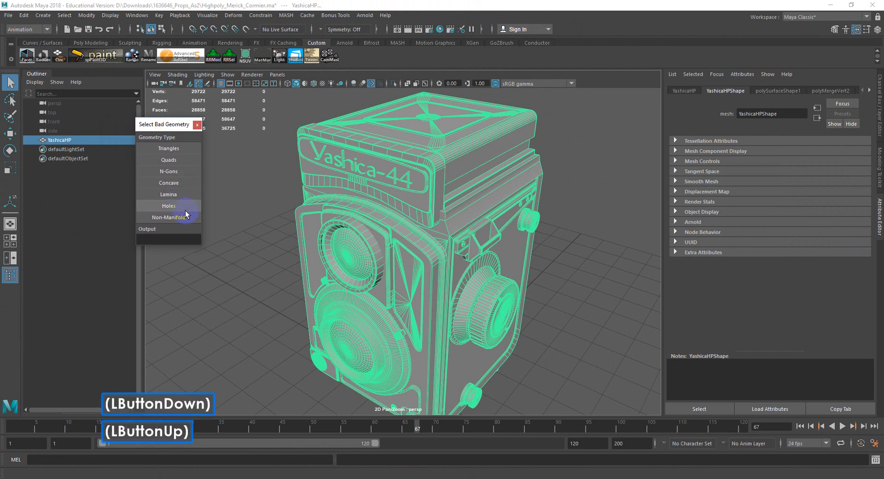
click(184, 170)
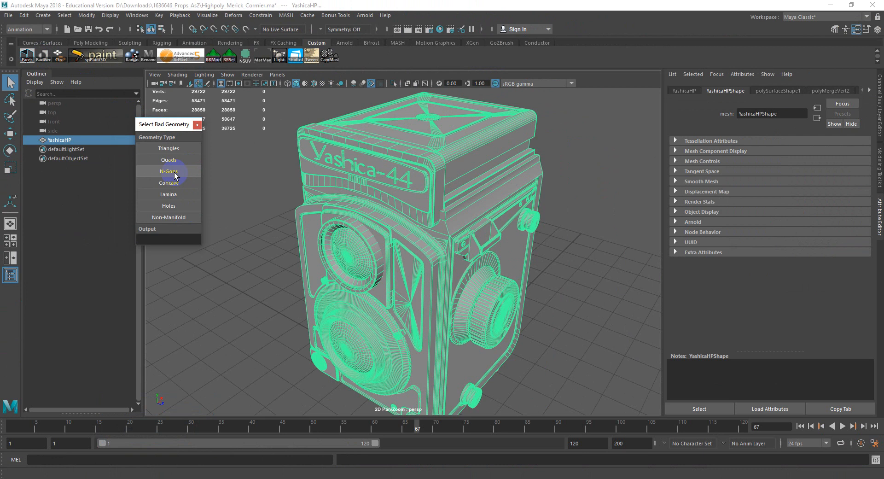
click(175, 172)
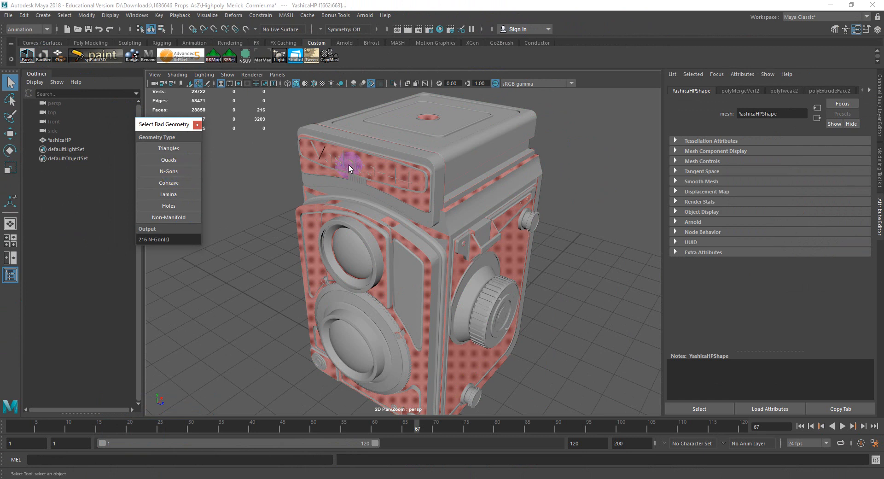
- Examine the selected n-gon faces around the camera and reselect the whole mesh to view its wireframe
alt+drag(466, 241, 421, 196)
alt+middle_drag(421, 195, 369, 245)
alt+drag(369, 244, 429, 235)
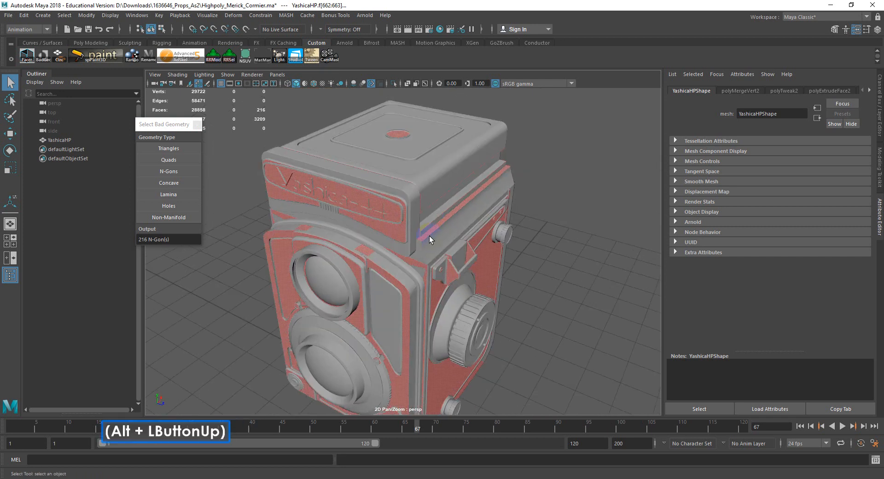
alt+middle_drag(430, 236, 403, 169)
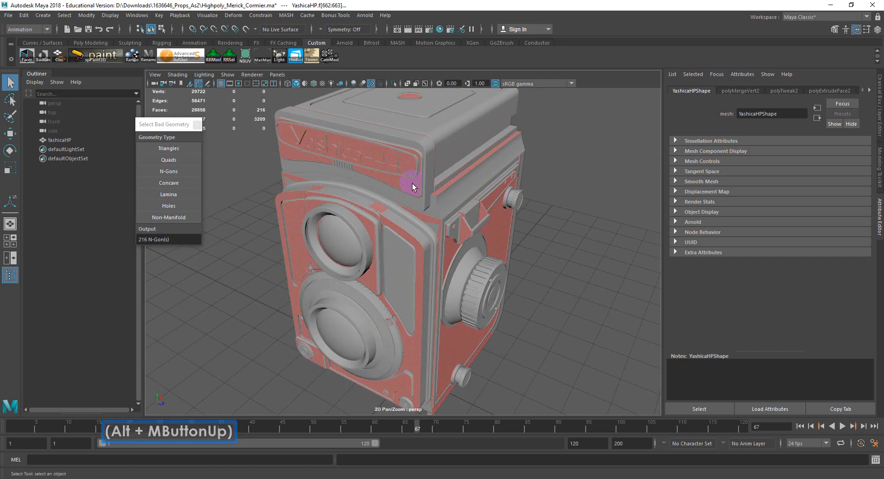
click(416, 262)
alt+drag(422, 256, 361, 251)
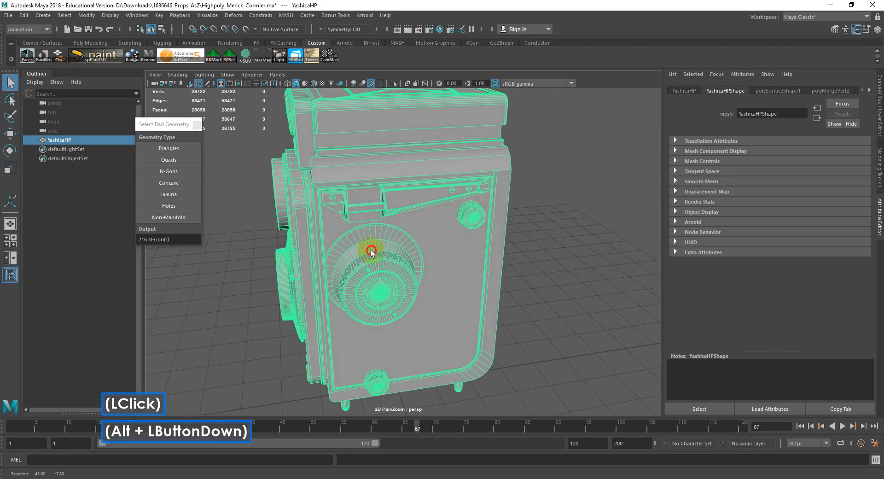
alt+drag(430, 250, 423, 267)
alt+middle_drag(407, 216, 405, 270)
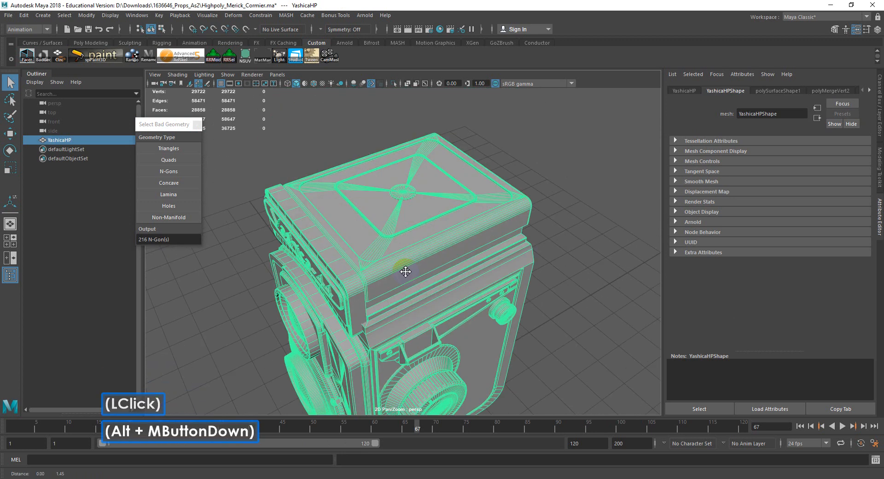
- Undo the extrusions and merges to center on the front panel and the camera's top faces
alt+scroll(406, 267, up, 4)
alt+drag(412, 249, 425, 257)
click(427, 226)
key(ctrl+z)
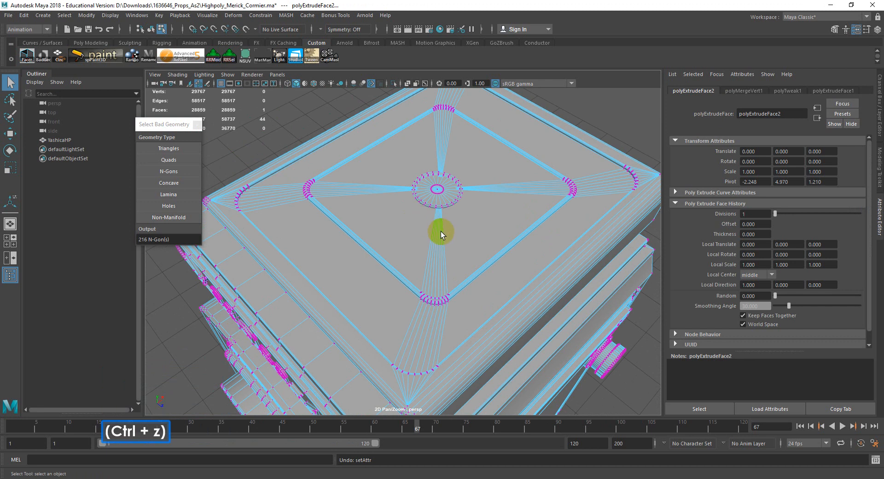
key(ctrl+z)
key(ctrl+z)
key(ctrl+z)
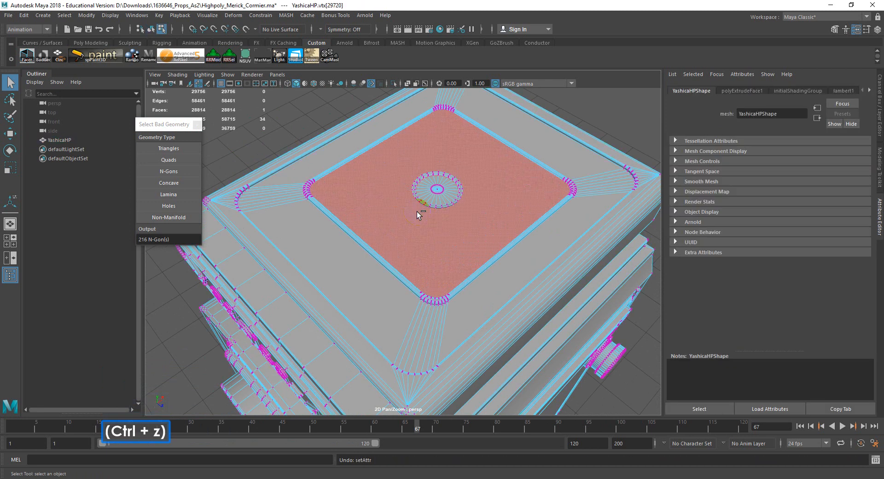
alt+drag(415, 210, 446, 216)
alt+scroll(461, 213, up, 3)
key(ctrl+z)
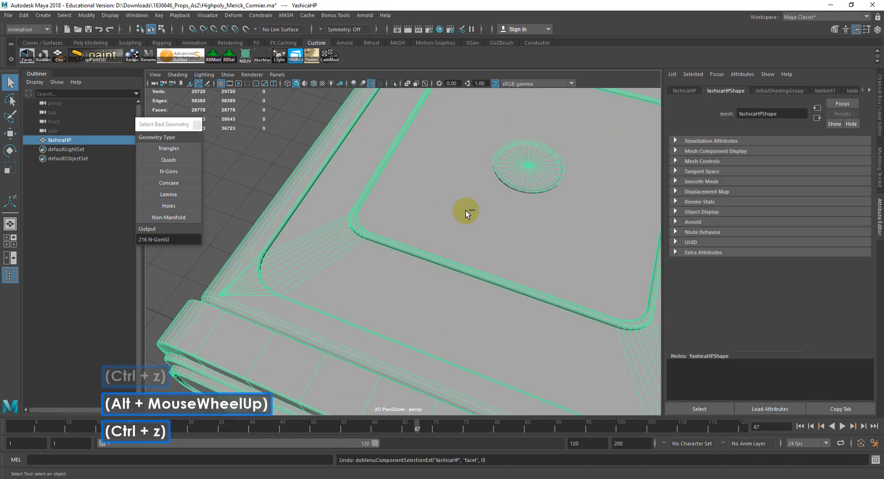
key(ctrl+z)
- Select the large inner face on the camera's top and isolate it in the view
alt+middle_drag(470, 211, 394, 228)
alt+drag(394, 228, 239, 214)
alt+middle_drag(239, 215, 442, 211)
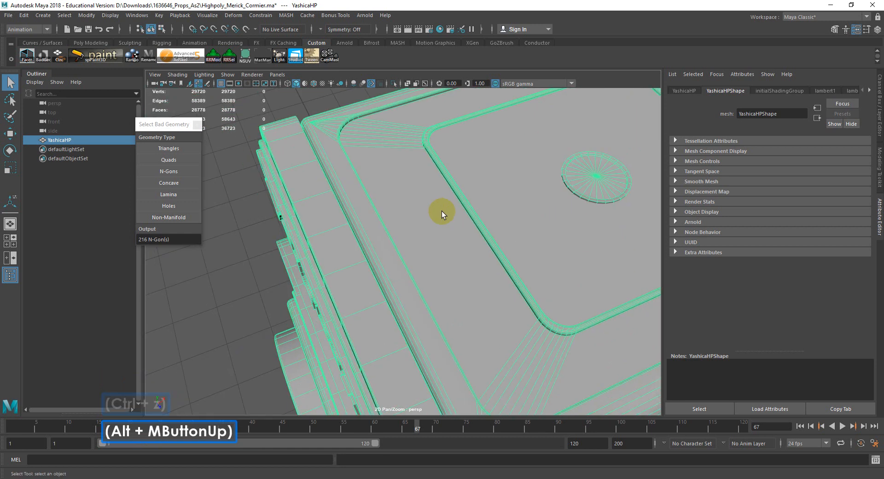
alt+drag(441, 211, 414, 192)
right_drag(414, 192, 414, 213)
click(407, 196)
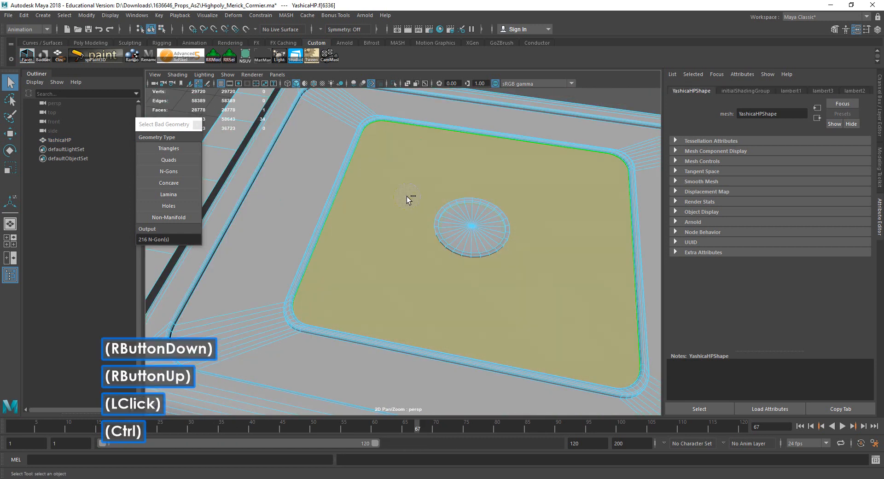
key(ctrl+1)
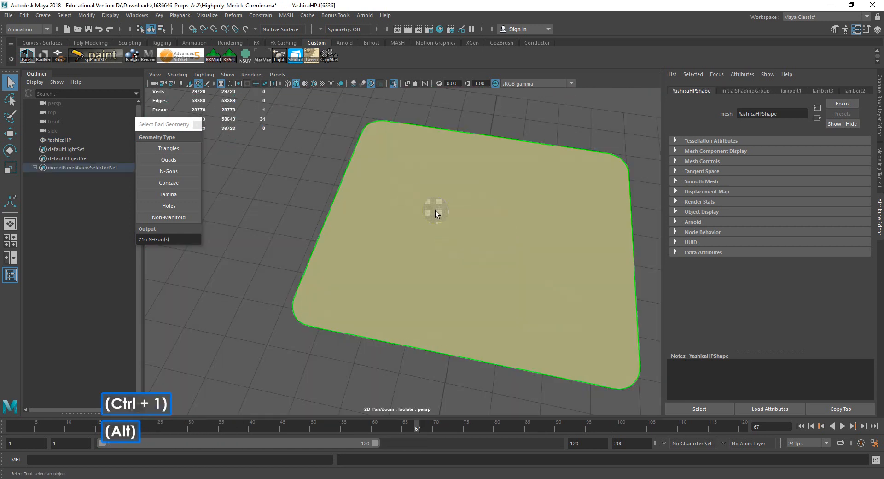
- Connect the two end vertices of neighbouring rounded corners across the isolated face with Connect Components
alt+drag(435, 210, 373, 221)
alt+middle_drag(373, 221, 610, 210)
right_drag(364, 144, 315, 146)
mouse_move(359, 167)
alt+mouse_down()
mouse_move(340, 183)
mouse_move(348, 161)
alt+mouse_up()
alt+middle_drag(349, 161, 349, 159)
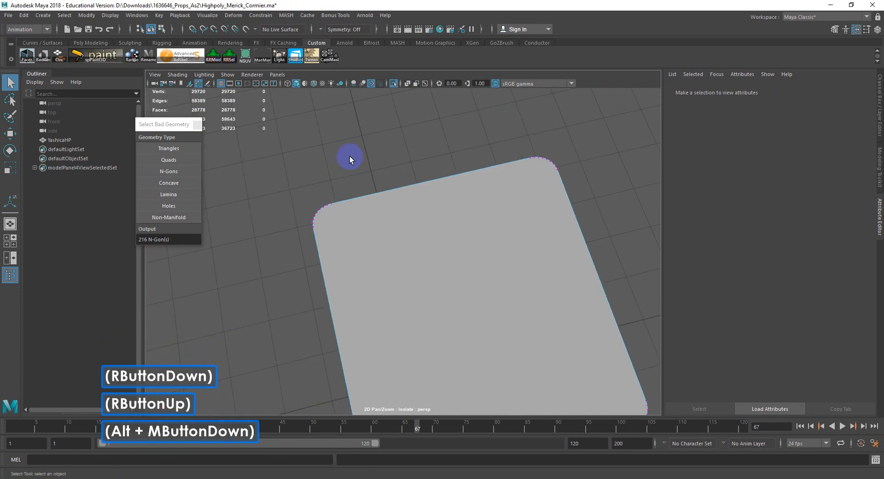
click(313, 227)
shift+click(559, 169)
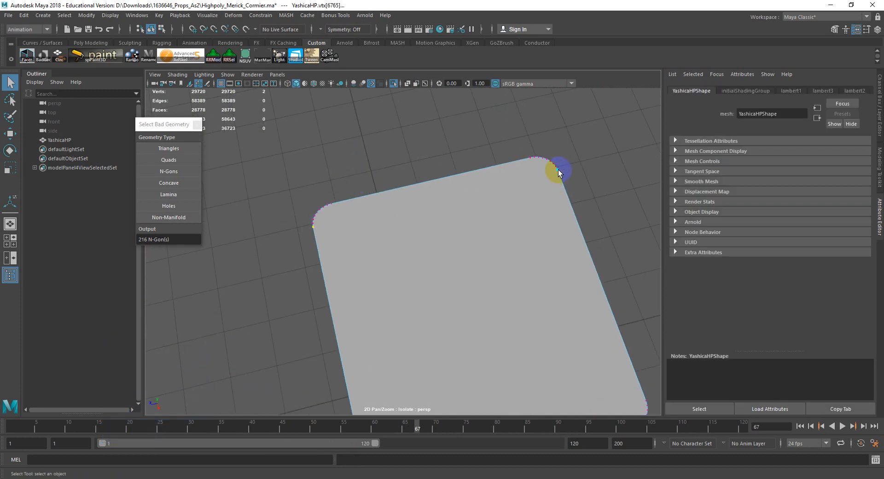
shift+right_click(559, 171)
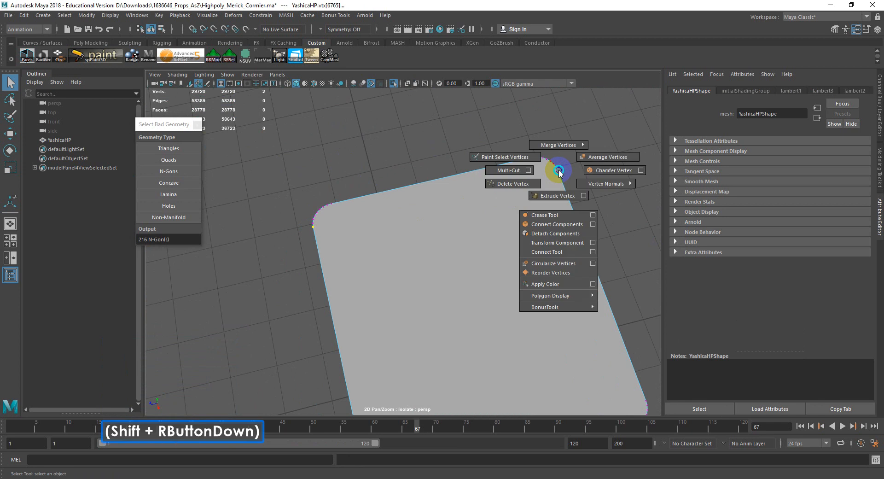
shift+right_drag(560, 172, 552, 223)
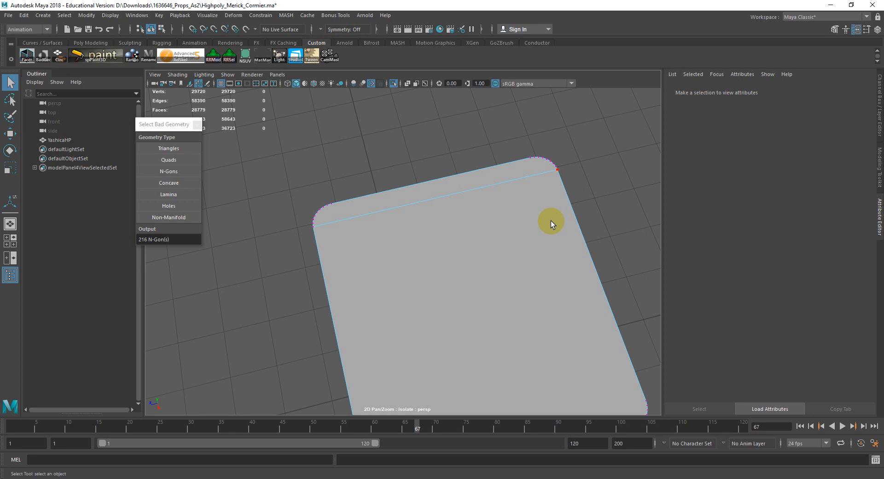
- Connect the next two opposite vertex pairs along the same rounded corners with parallel edges
click(319, 221)
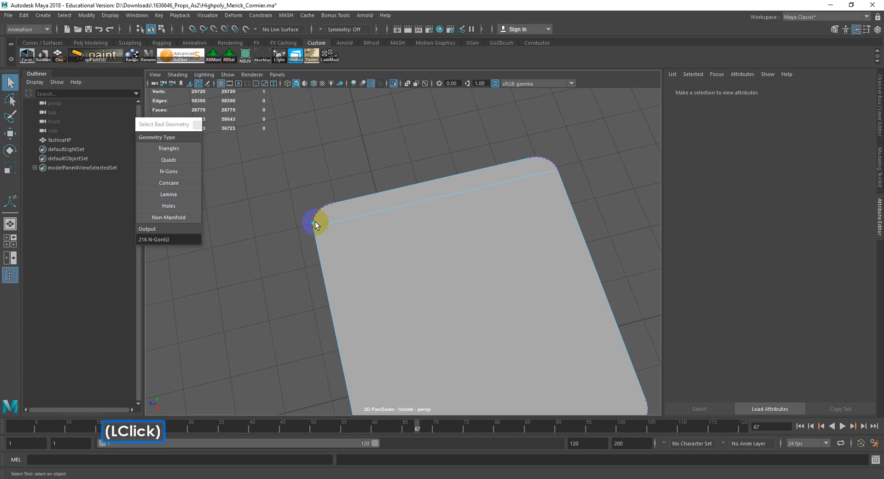
shift+click(557, 169)
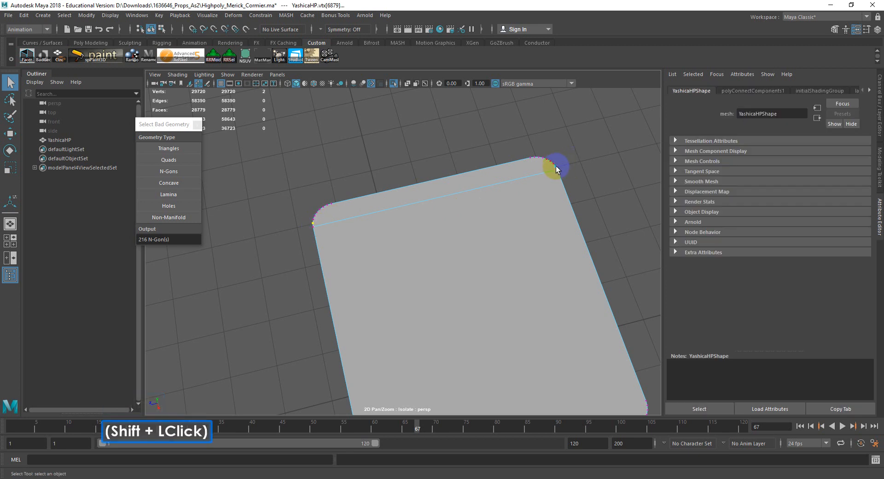
key(g)
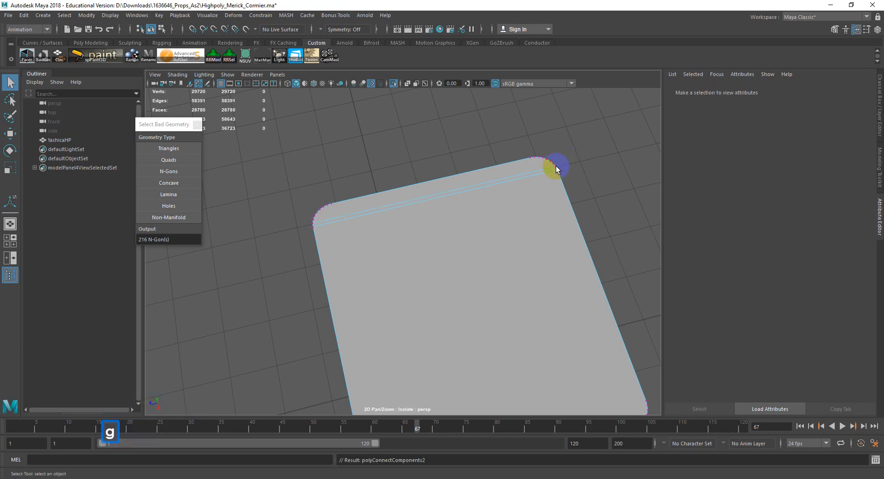
click(316, 222)
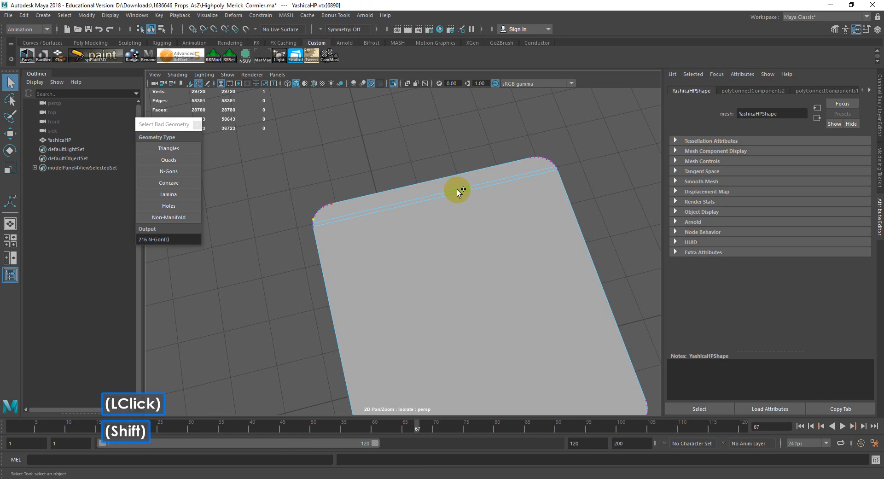
shift+click(553, 162)
key(g)
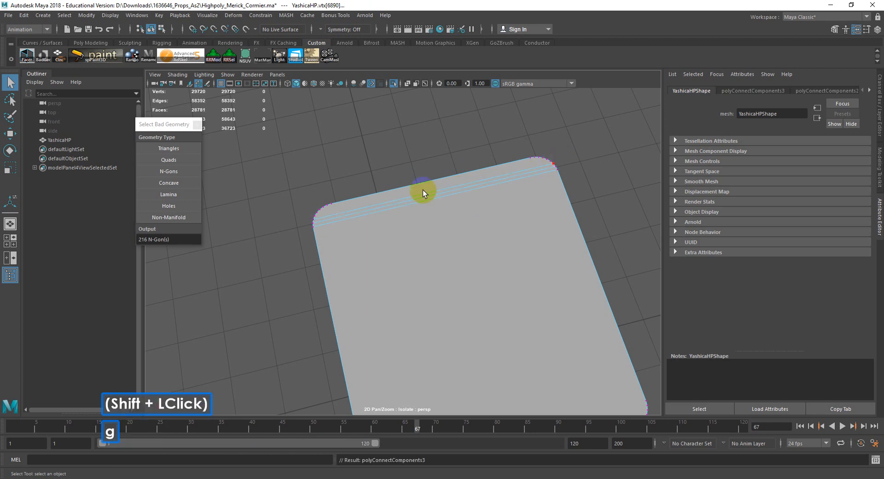
- Open the Select tool's settings and expand the symmetry options
ctrl+click(41, 140)
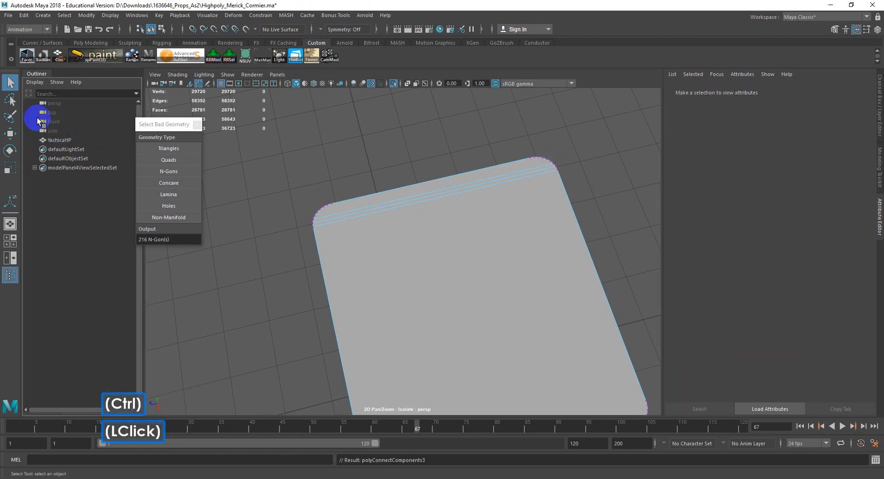
double_click(10, 83)
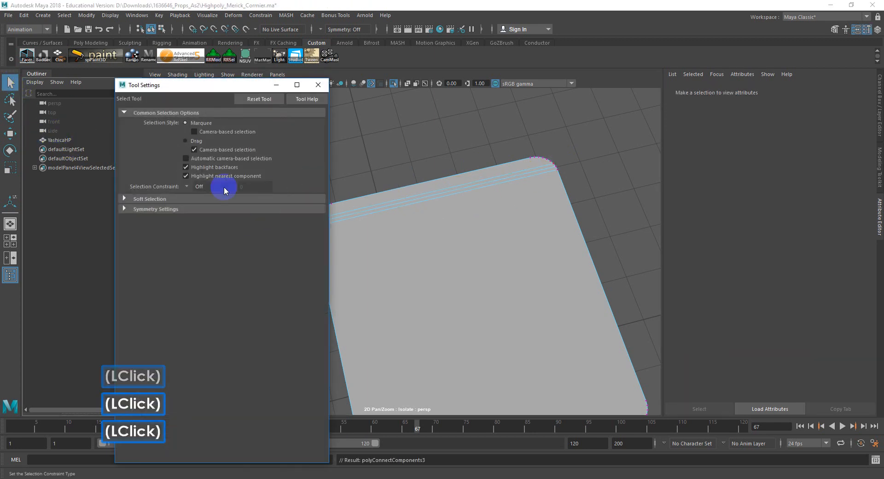
click(154, 208)
- Try Object X and World X selection symmetry on the rounded corner's vertices
click(187, 221)
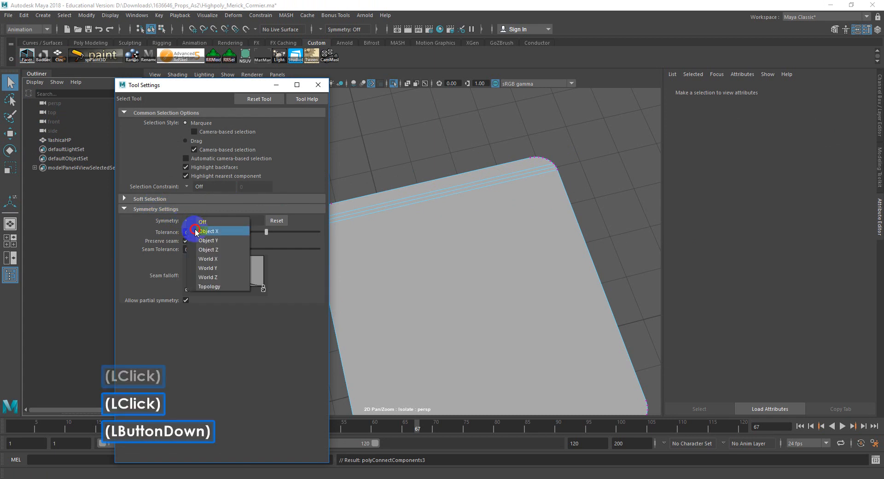
click(198, 230)
drag(272, 85, 181, 84)
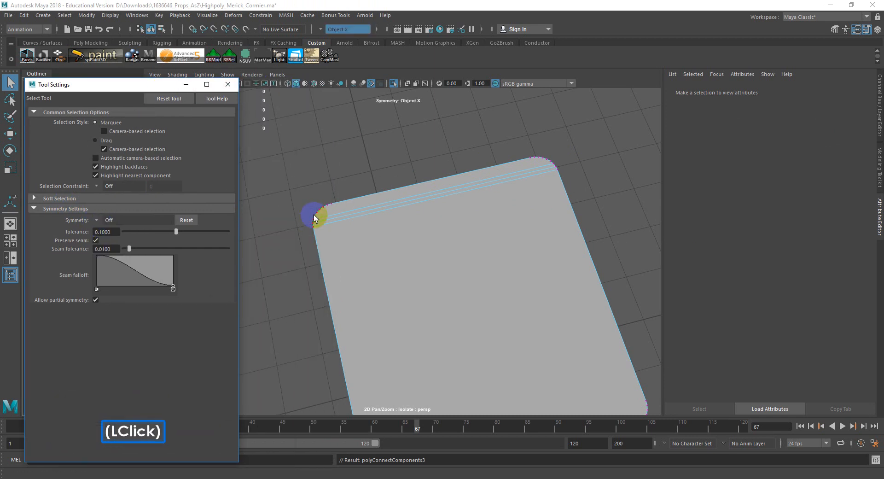
click(315, 215)
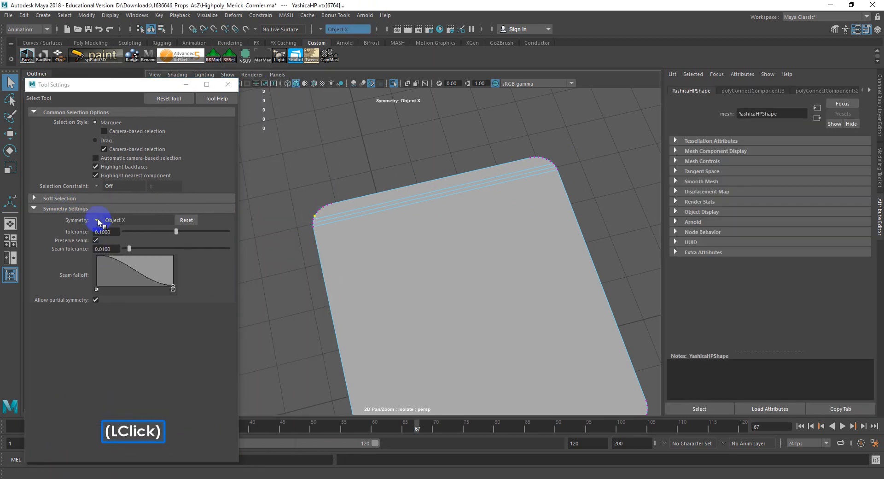
click(98, 219)
click(113, 261)
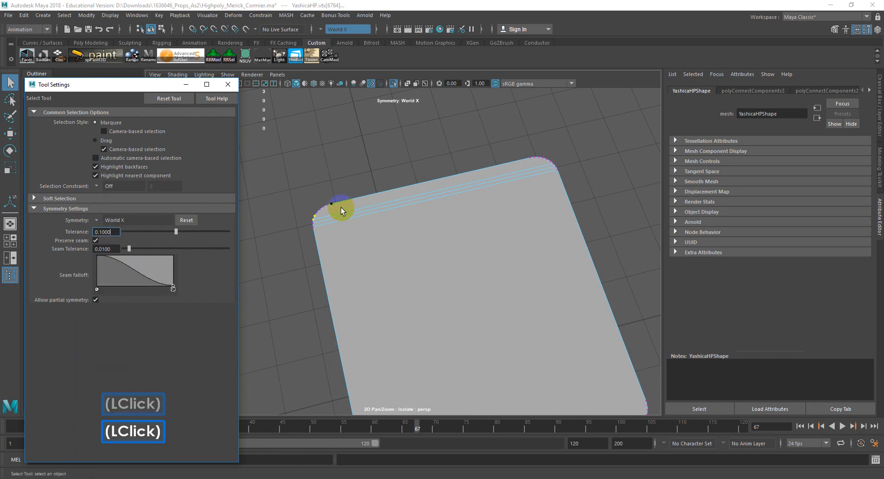
click(318, 213)
click(109, 233)
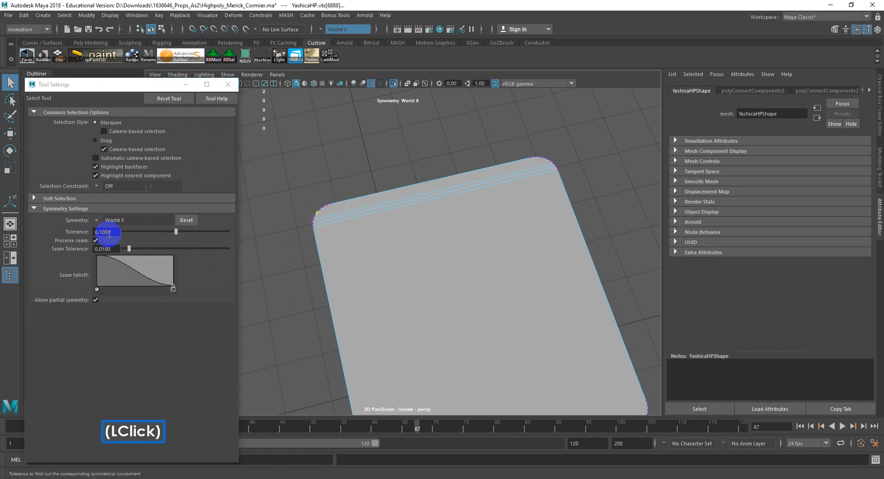
- Set the selection symmetry to World Z and test it on a rounded corner vertex
click(104, 221)
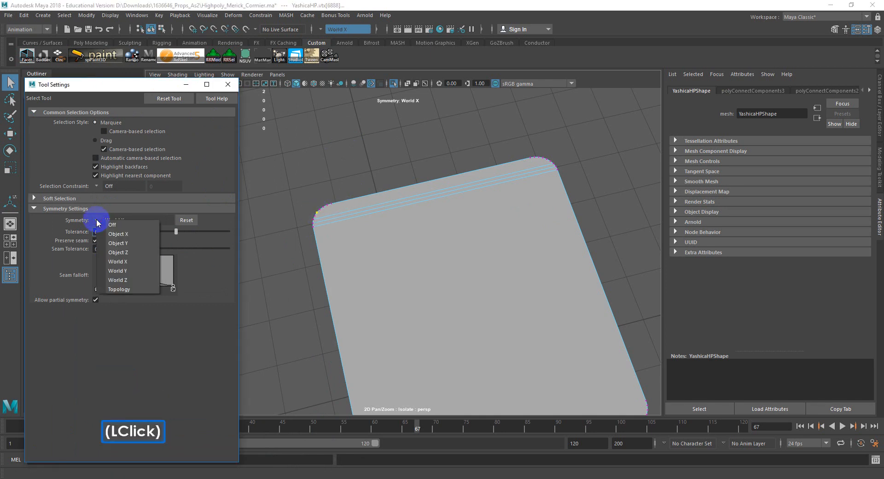
click(122, 278)
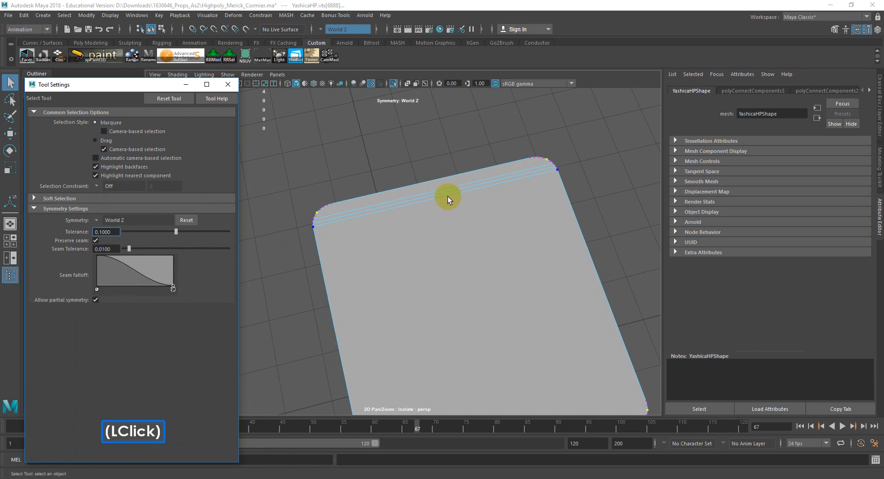
click(315, 215)
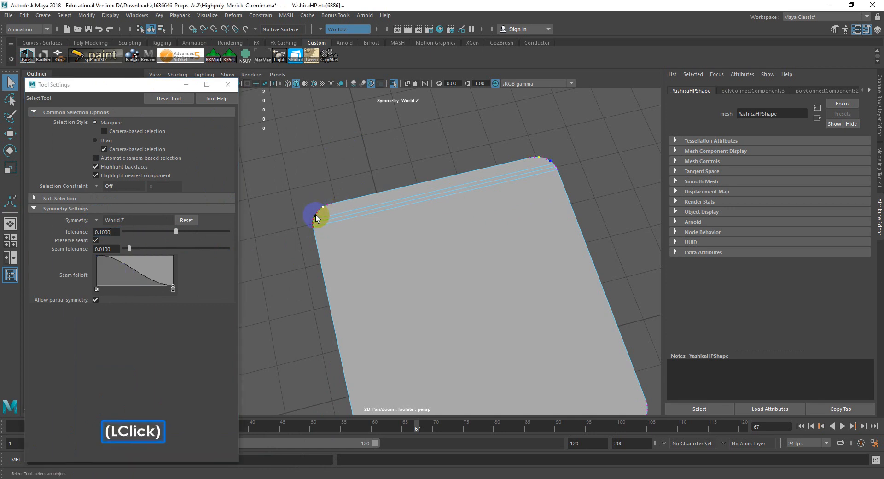
- Select the next unconnected corner vertex with its mirrored counterpart and join them across the face with Connect Components
click(316, 214)
key(g)
key(g)
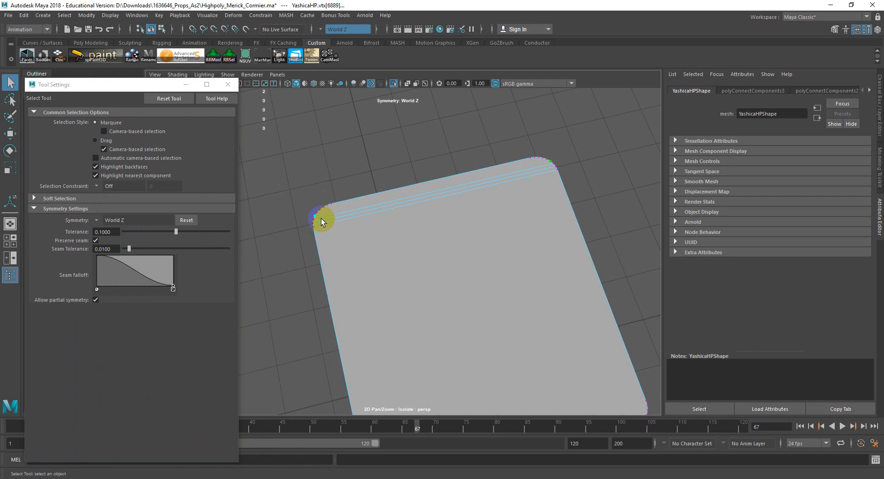
shift+right_drag(315, 218, 318, 272)
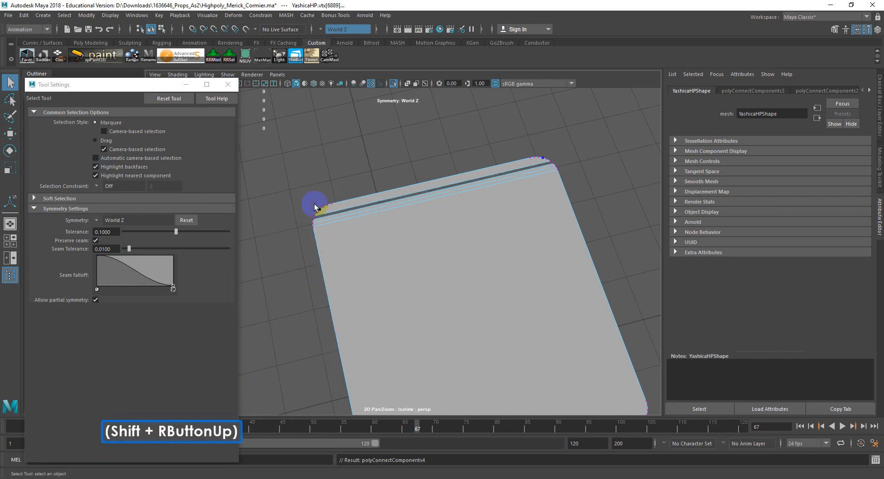
- Connect the remaining three mirrored vertex pairs between the same two rounded corners with parallel edges
click(319, 214)
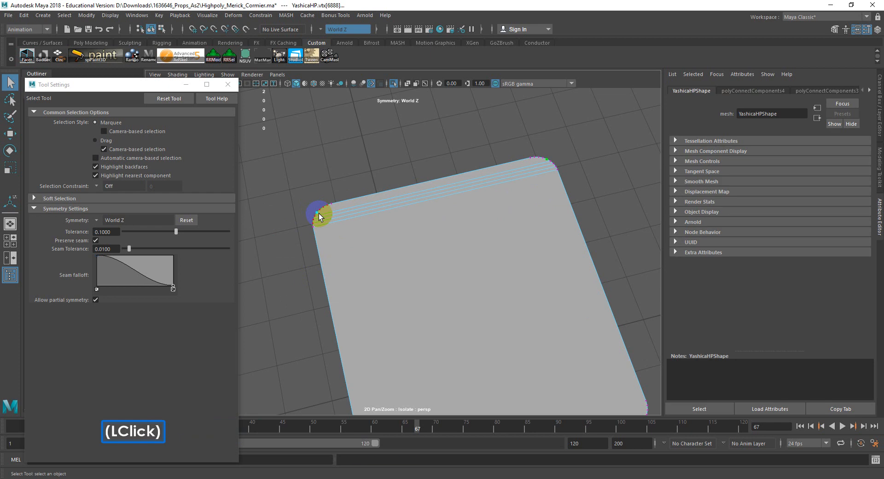
key(g)
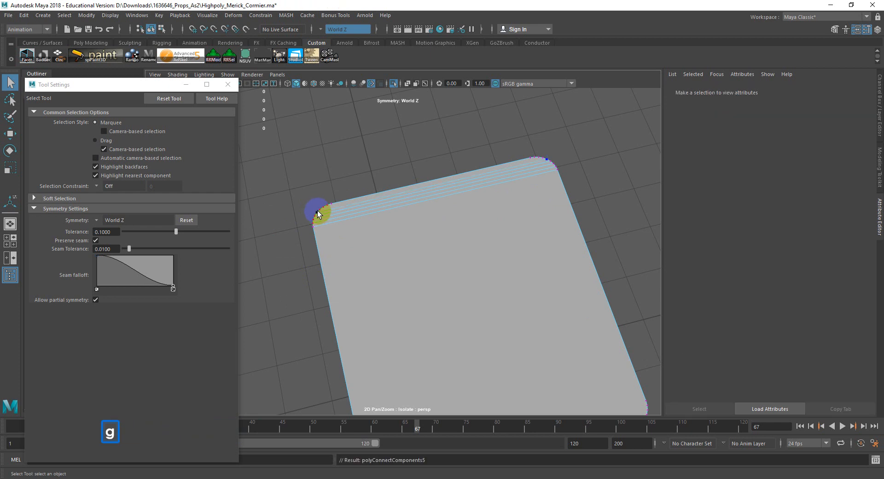
click(320, 209)
key(g)
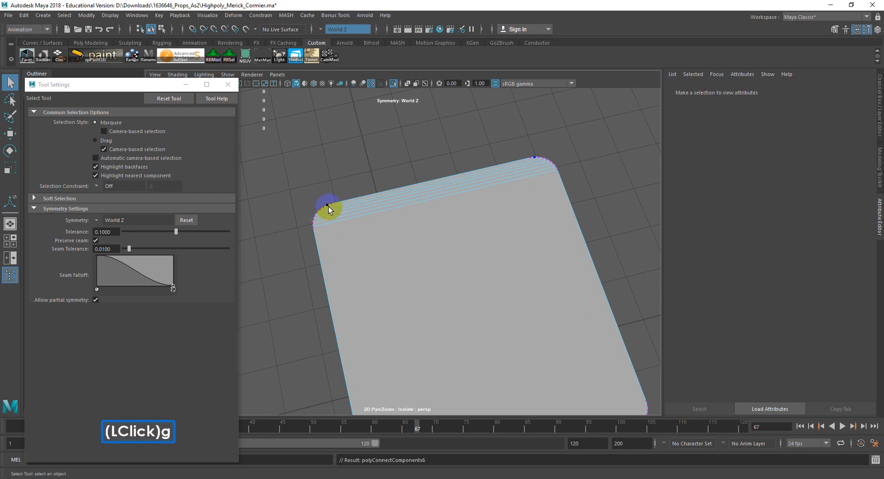
click(328, 206)
key(g)
- Connect the first two mirrored vertex pairs between the rounded corners at the face's opposite end
scroll(444, 263, down, 2)
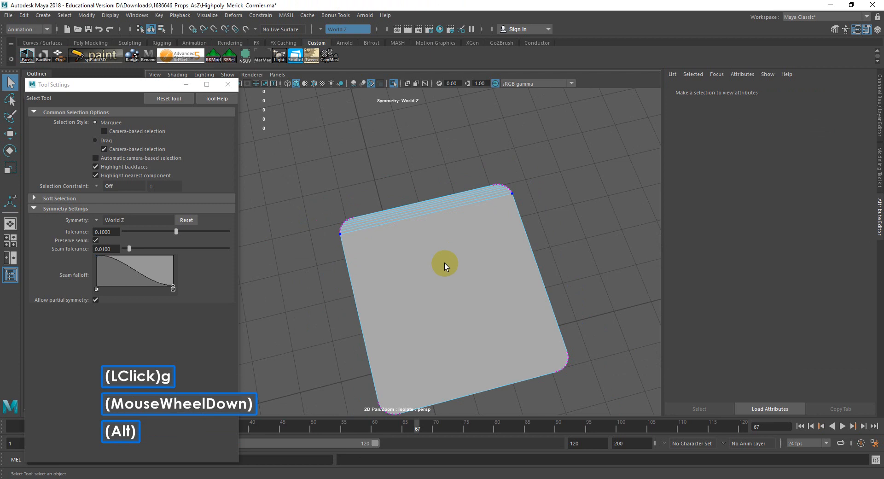
alt+scroll(433, 197, up, 3)
alt+middle_drag(433, 197, 435, 241)
click(428, 239)
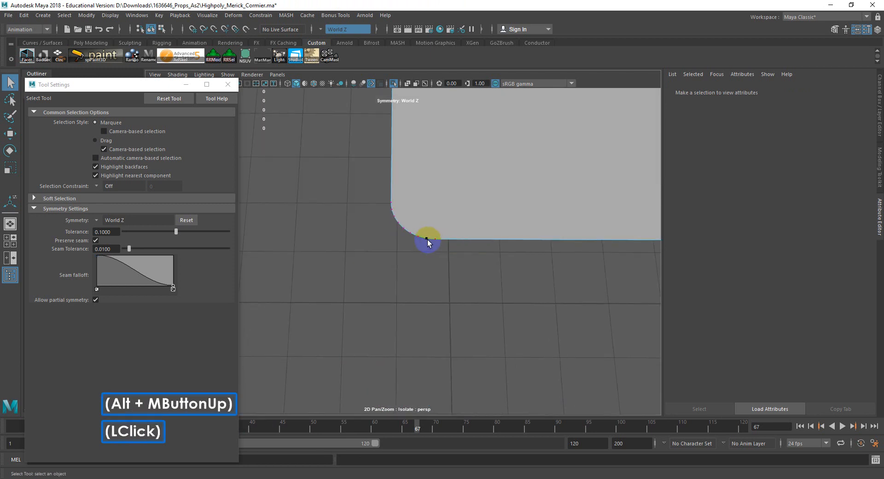
key(g)
click(417, 238)
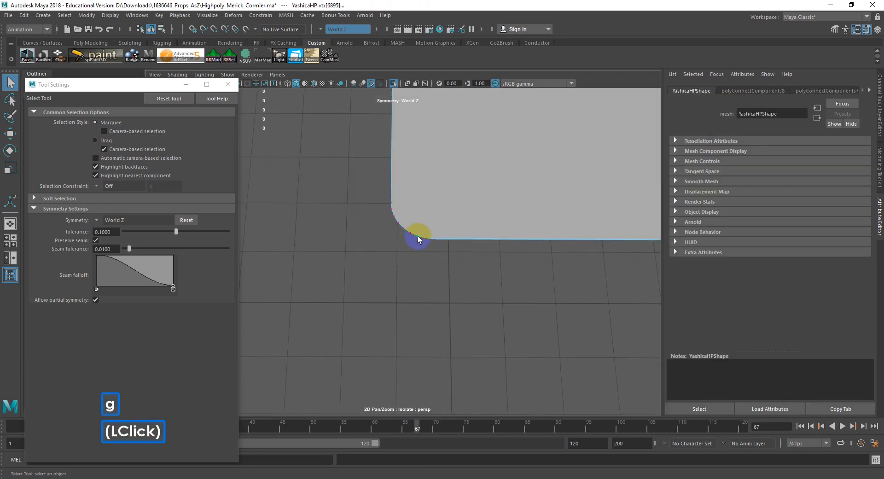
scroll(473, 243, up, 3)
alt+scroll(499, 211, down, 1)
alt+middle_drag(500, 211, 460, 211)
alt+scroll(453, 232, down, 1)
alt+middle_click(453, 232)
alt+scroll(426, 215, down, 2)
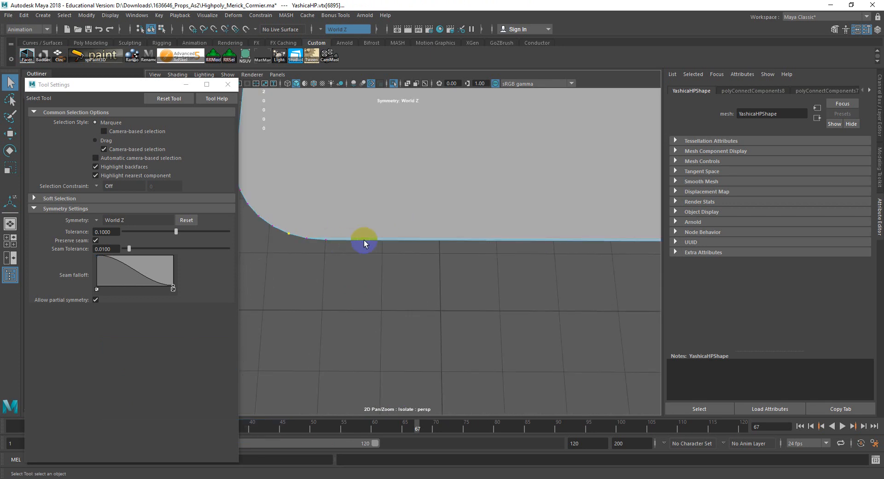
click(290, 234)
key(g)
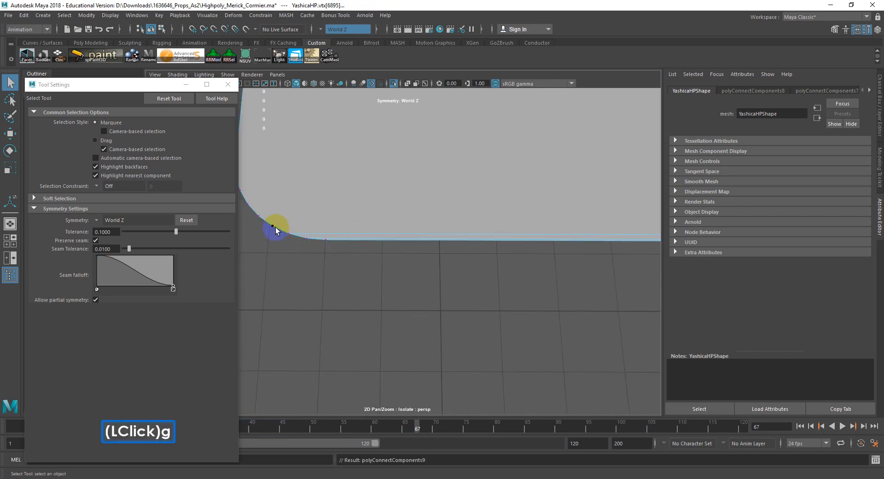
- Connect the remaining mirrored vertex pairs along the opposite end's rounded corners, up to where the straight sides begin
click(273, 225)
click(258, 214)
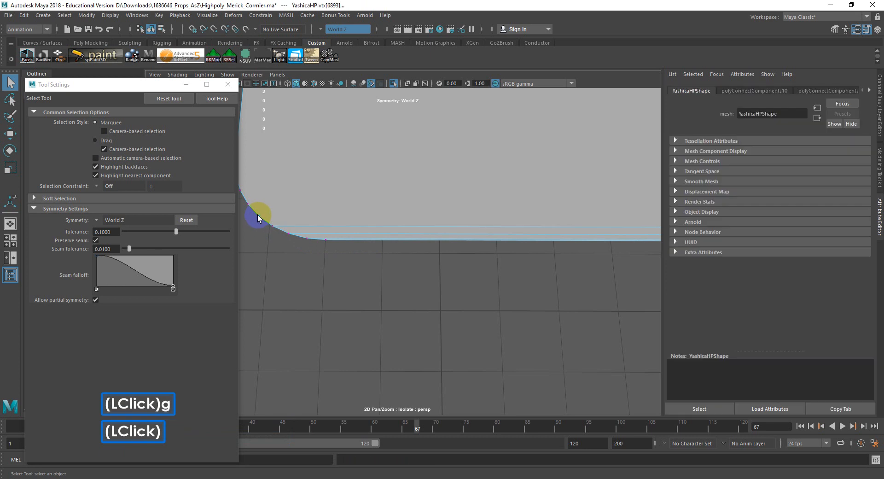
click(252, 208)
alt+middle_drag(254, 198, 327, 269)
click(338, 278)
scroll(389, 280, down, 2)
alt+middle_drag(389, 281, 335, 284)
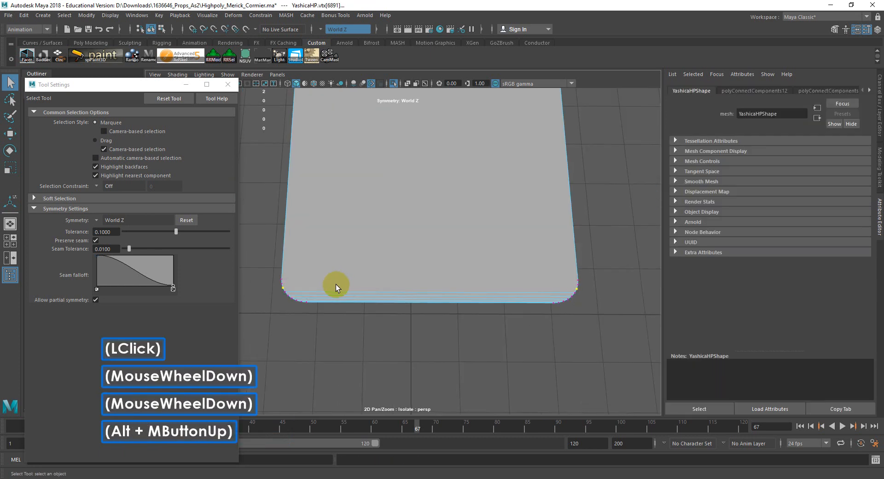
key(g)
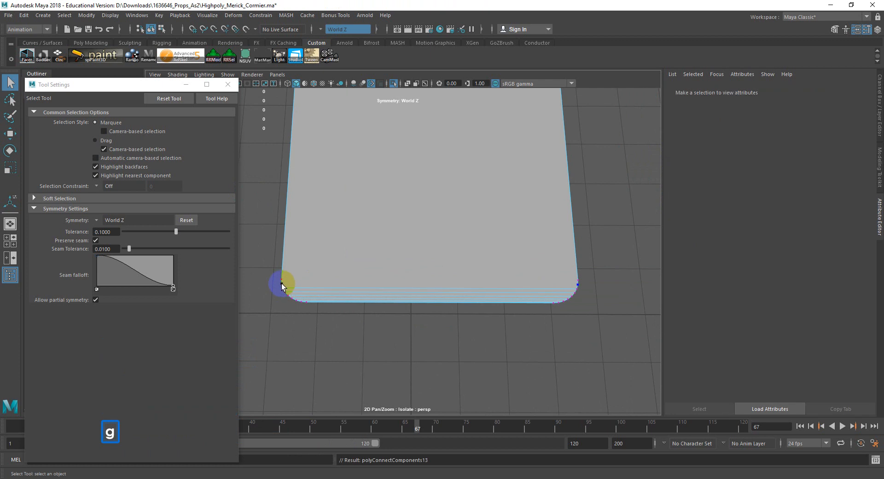
click(281, 283)
click(281, 278)
key(g)
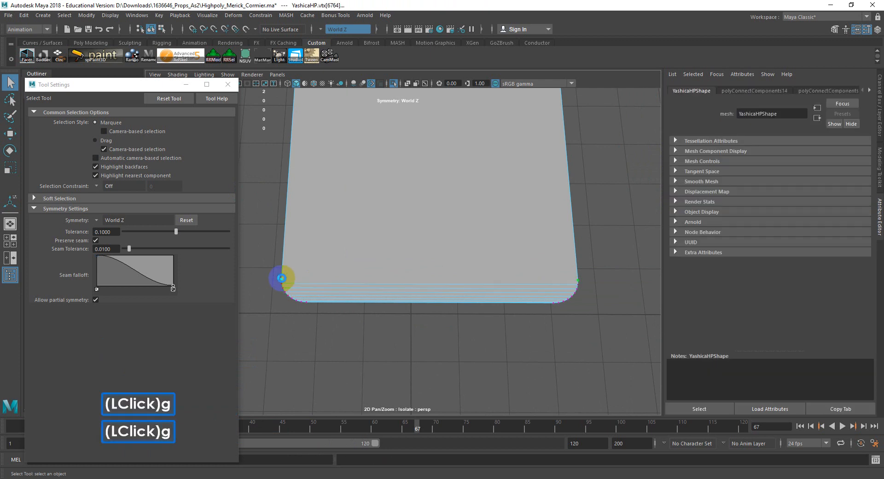
- Clear the vertex selection and end the face's isolation to show the whole camera mesh
click(388, 215)
alt+drag(416, 232, 485, 199)
alt+scroll(456, 215, down, 3)
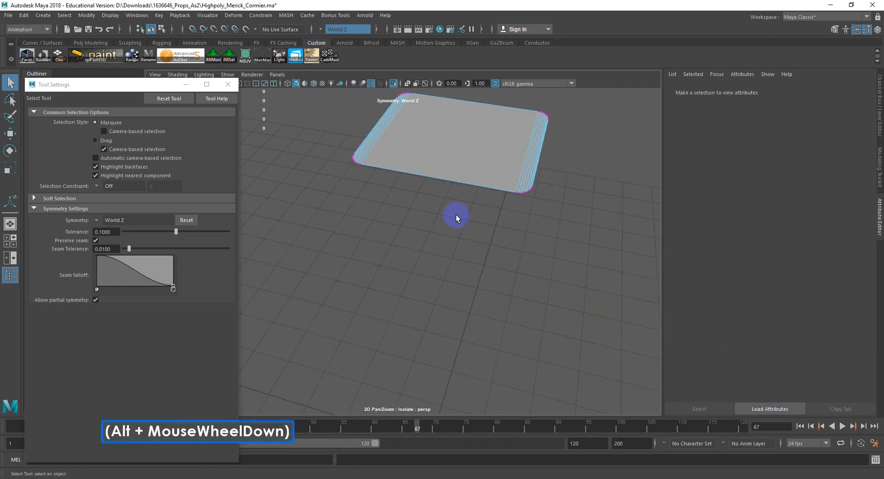
key(ctrl+1)
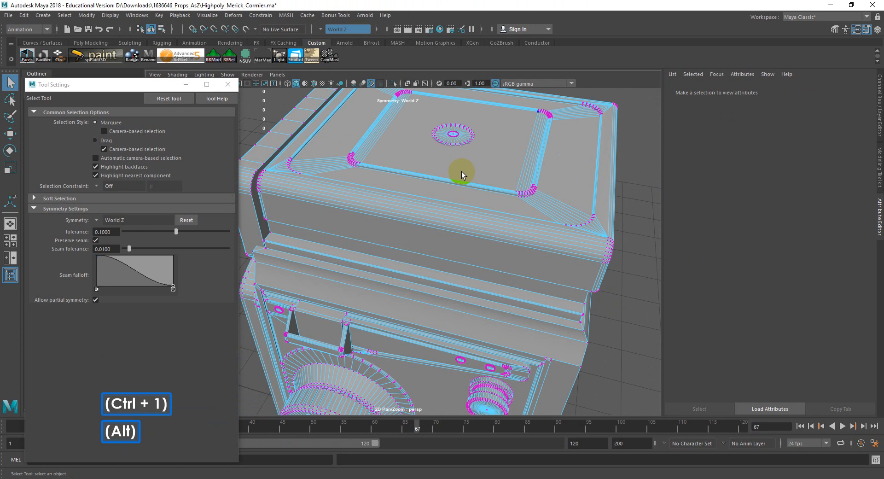
- Examine the new parallel edges on the camera's top face and the surrounding mesh from several angles
alt+drag(461, 171, 472, 271)
alt+scroll(474, 230, up, 3)
alt+middle_drag(474, 231, 433, 179)
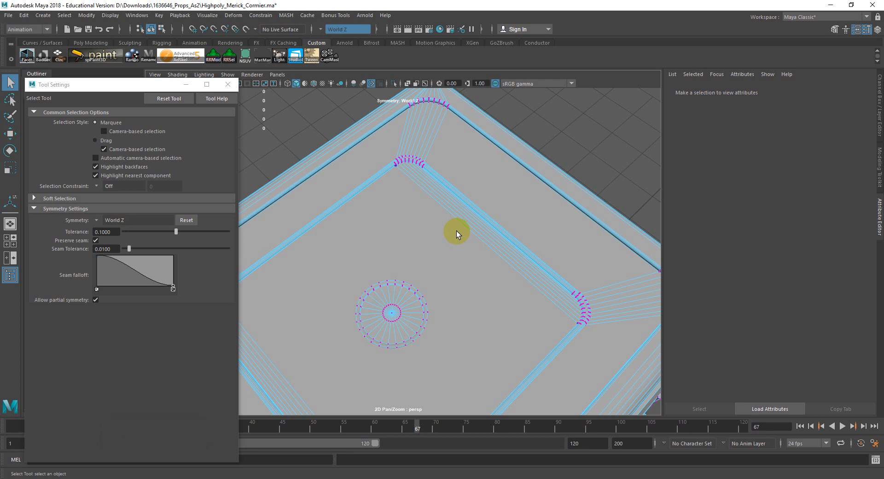
scroll(443, 234, down, 2)
alt+drag(446, 269, 399, 231)
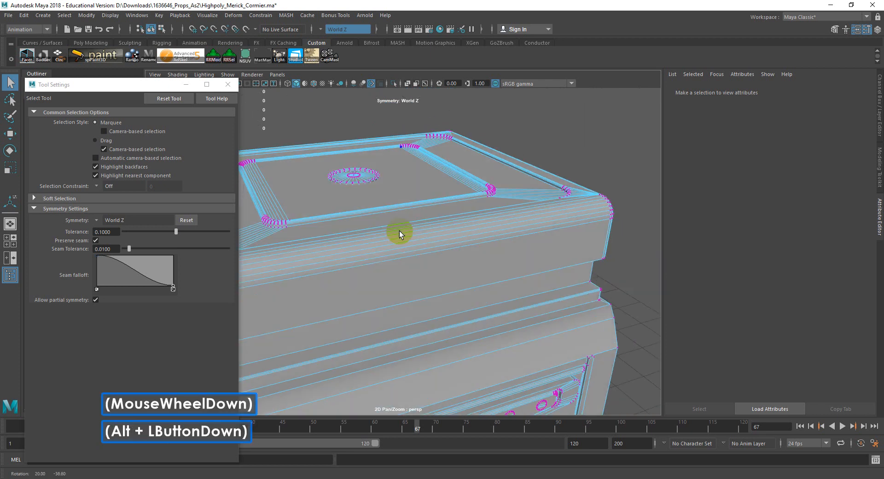
alt+scroll(400, 232, down, 3)
alt+middle_drag(403, 234, 430, 201)
alt+scroll(454, 225, down, 4)
alt+drag(455, 225, 457, 227)
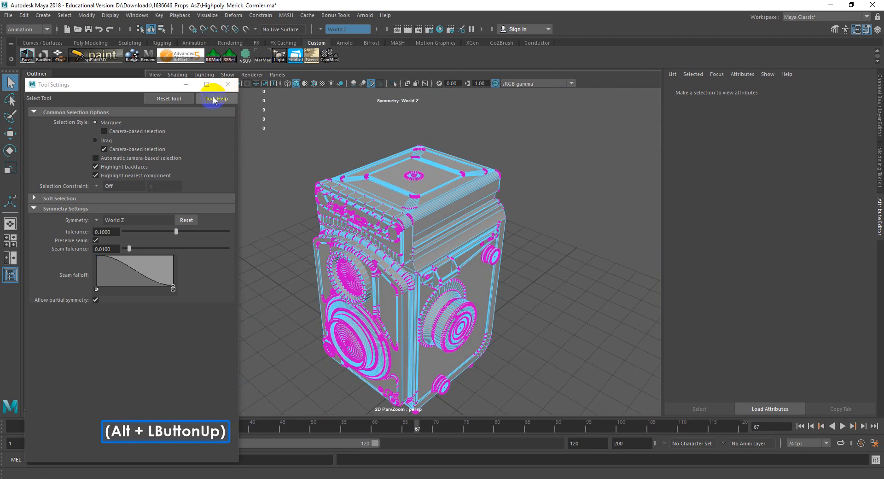
- Minimize the tool settings, move the Select Bad Geometry window aside, and select the whole camera in object mode
click(186, 84)
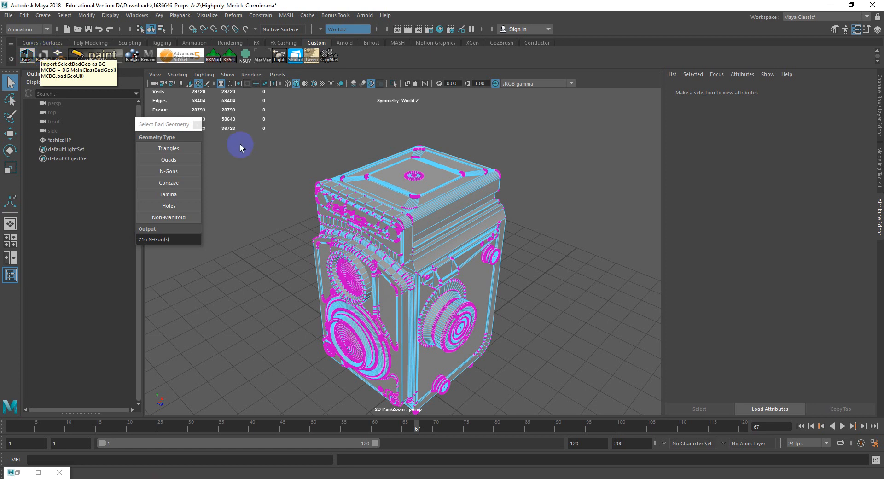
drag(179, 125, 157, 103)
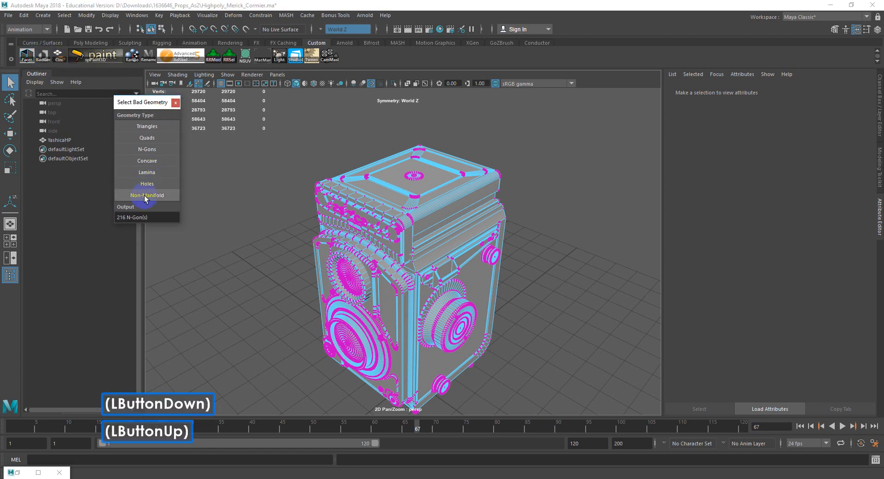
alt+drag(335, 198, 418, 205)
right_drag(432, 178, 449, 171)
click(432, 182)
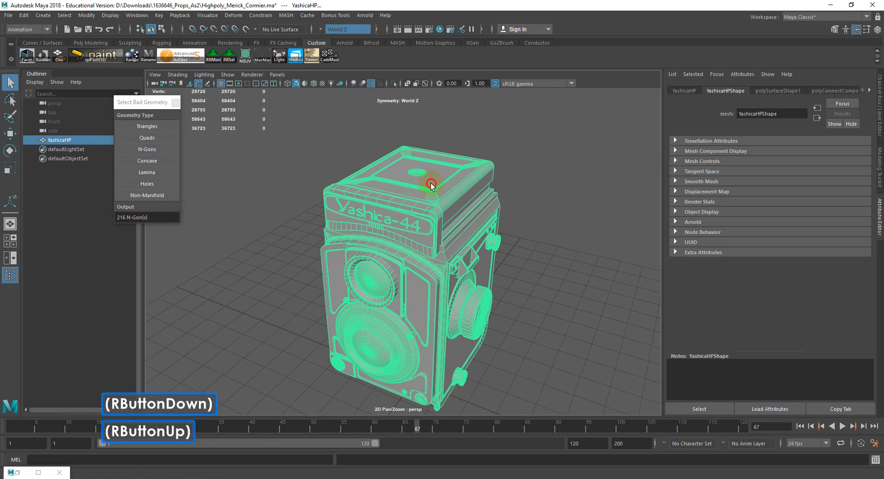
alt+drag(406, 189, 440, 195)
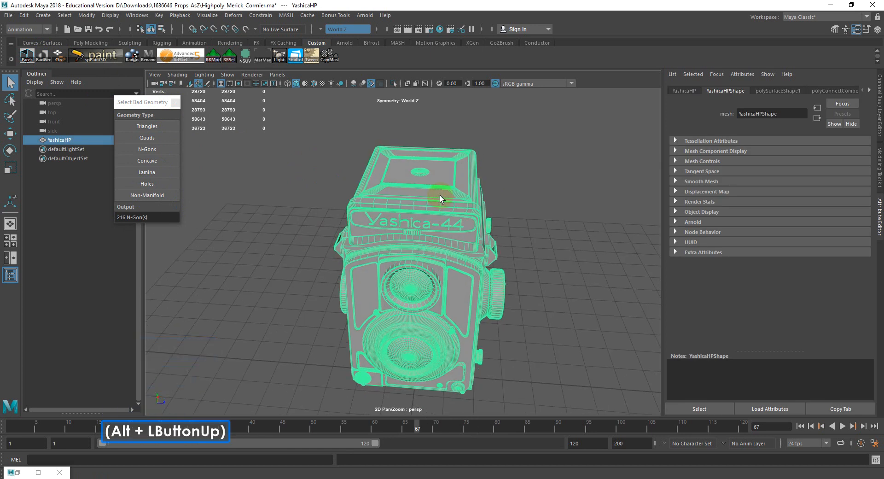